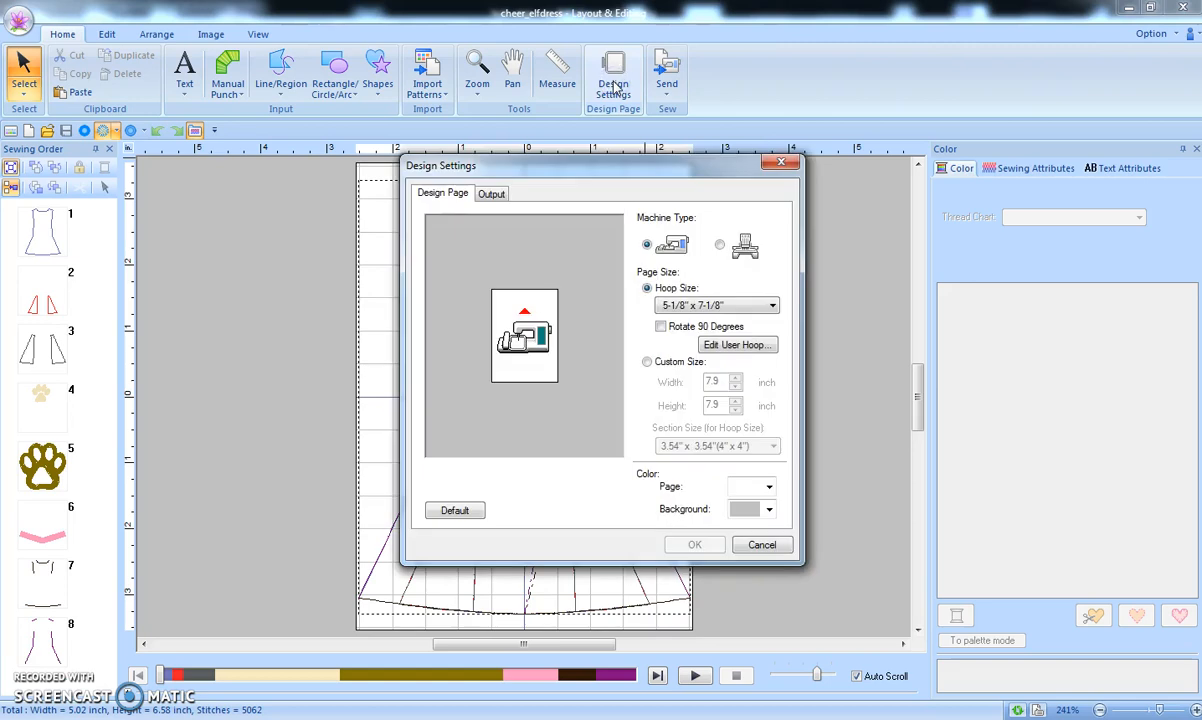
Step: Configure the design page for the multi-needle machine type with the 14" x 7-7/8" hoop size
{"action": "left_click", "coordinate": [747, 256]}
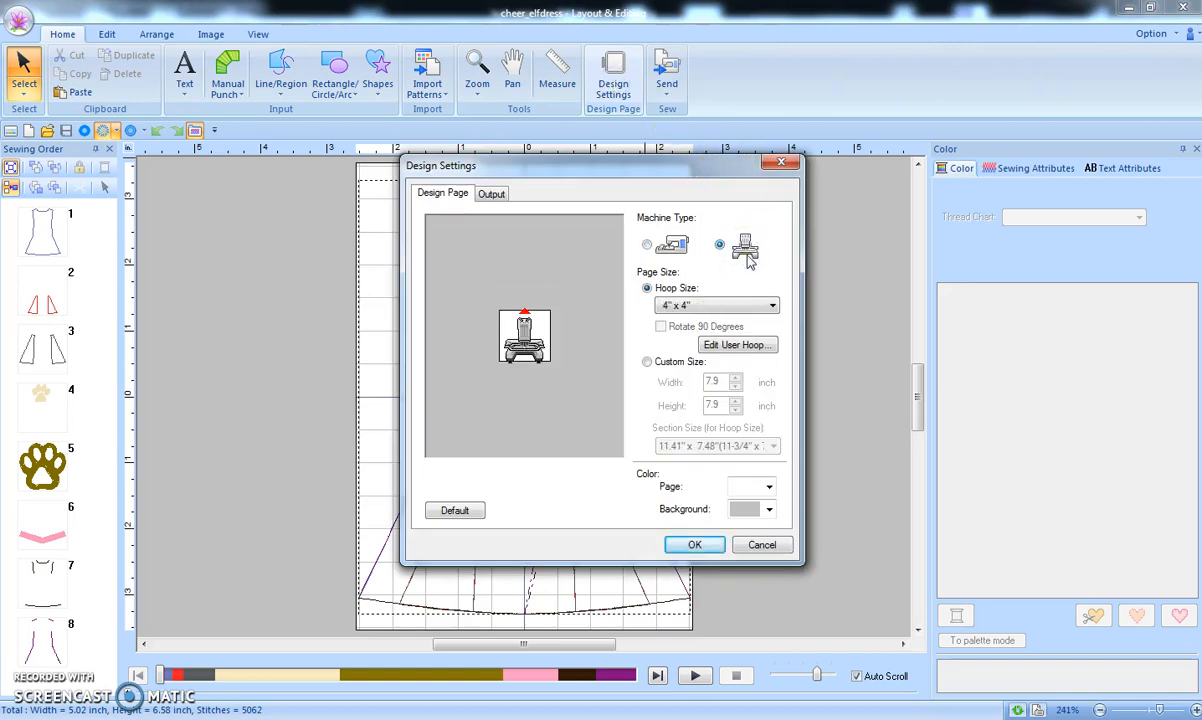
{"action": "left_click", "coordinate": [713, 307]}
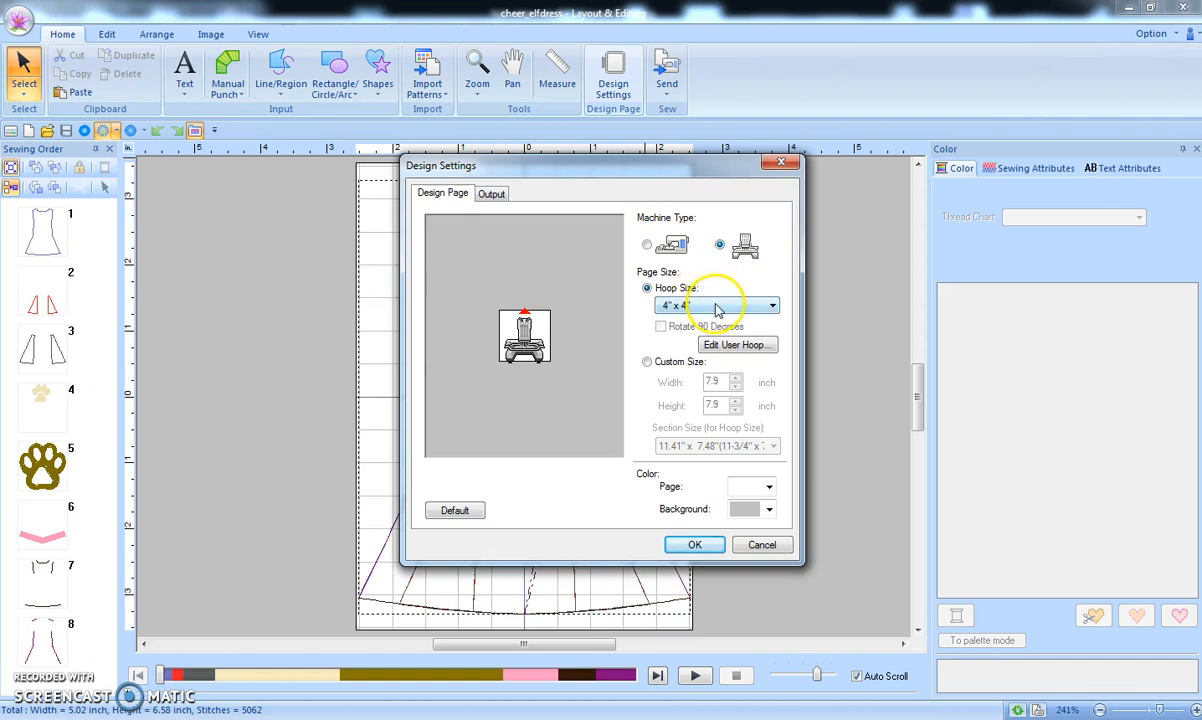
{"action": "left_click", "coordinate": [716, 308]}
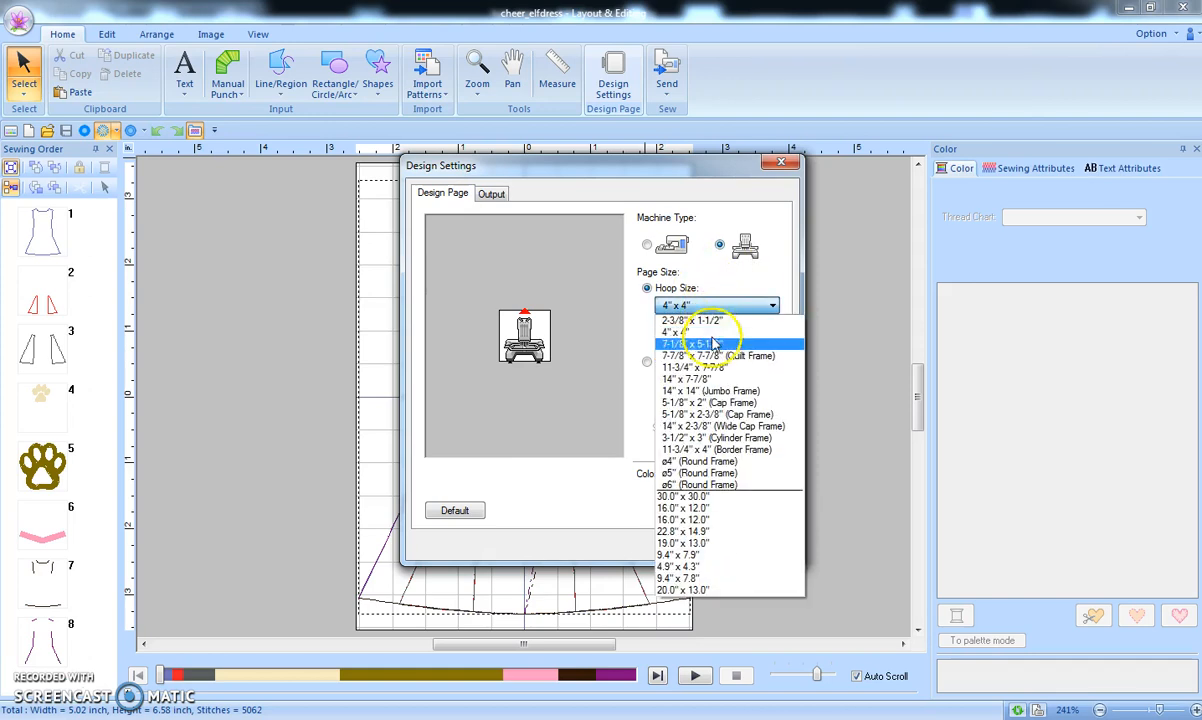
{"action": "left_click", "coordinate": [707, 385]}
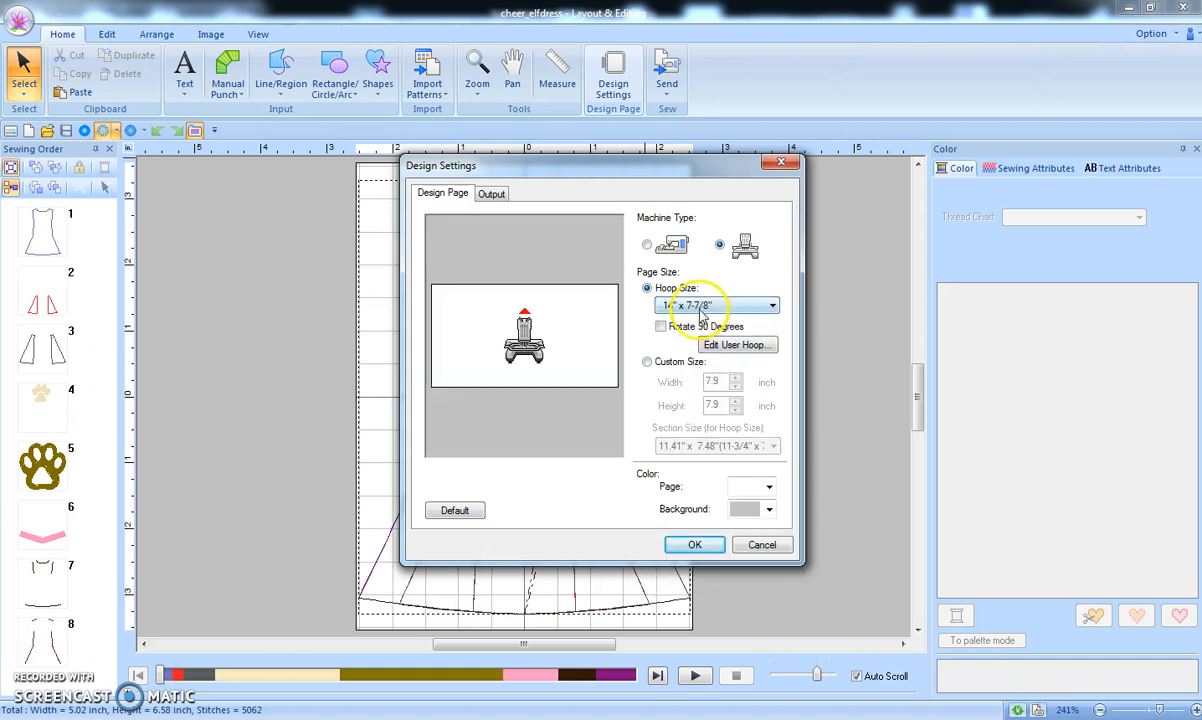
{"action": "left_click", "coordinate": [697, 548]}
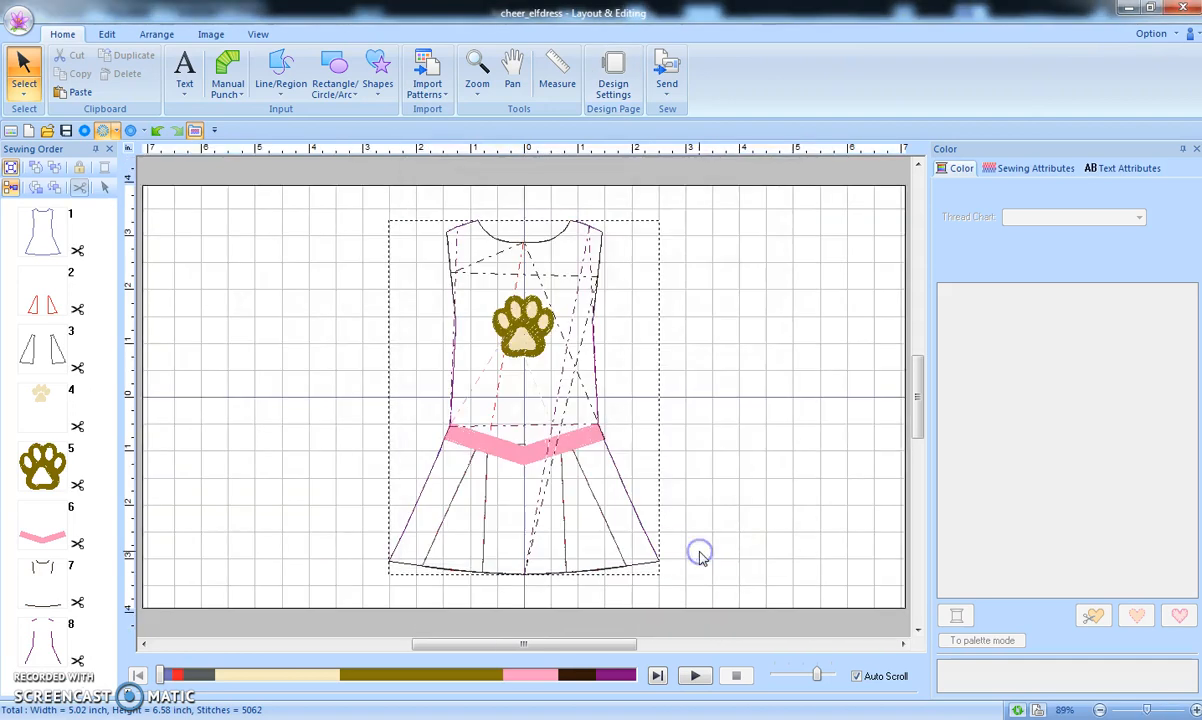
Step: Move the dress design to the hoop's left end and place a duplicate of it to its right
{"action": "left_click", "coordinate": [524, 456]}
{"action": "left_click_drag", "start_coordinate": [524, 456], "coordinate": [302, 455]}
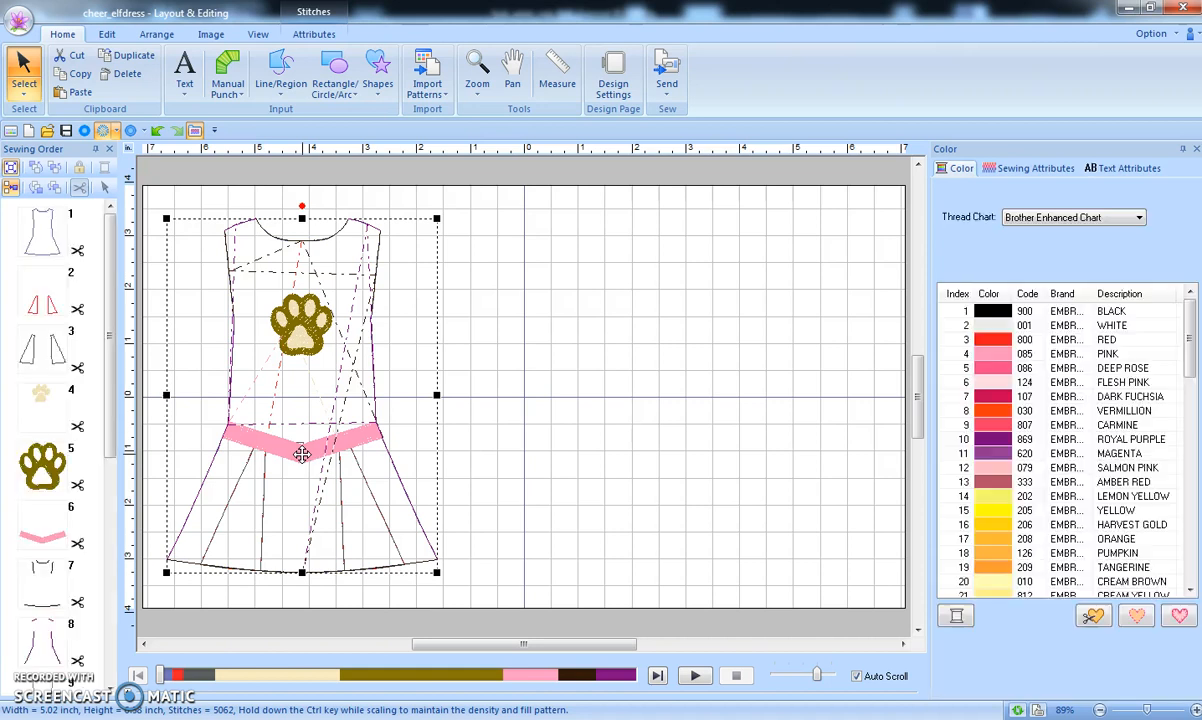
{"action": "left_click_drag", "start_coordinate": [302, 455], "coordinate": [585, 456]}
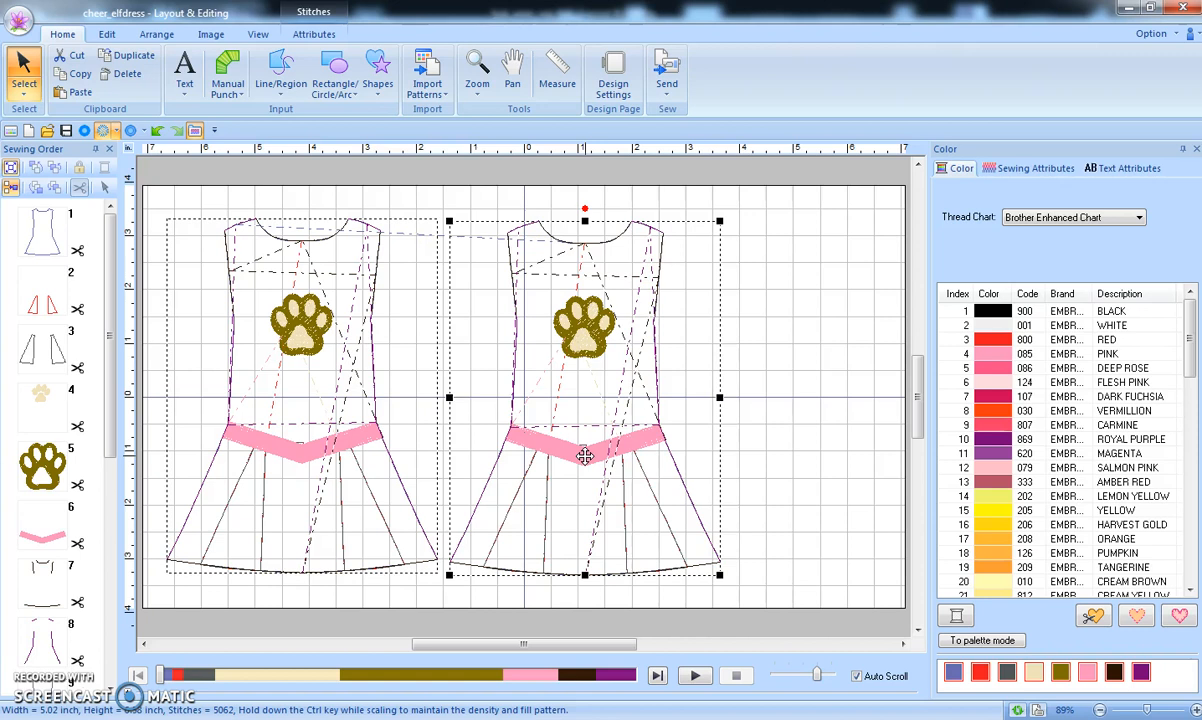
Step: Flip the duplicate dress vertically and nudge it left so that its skirt nests closely beside the first dress
{"action": "key", "text": "v"}
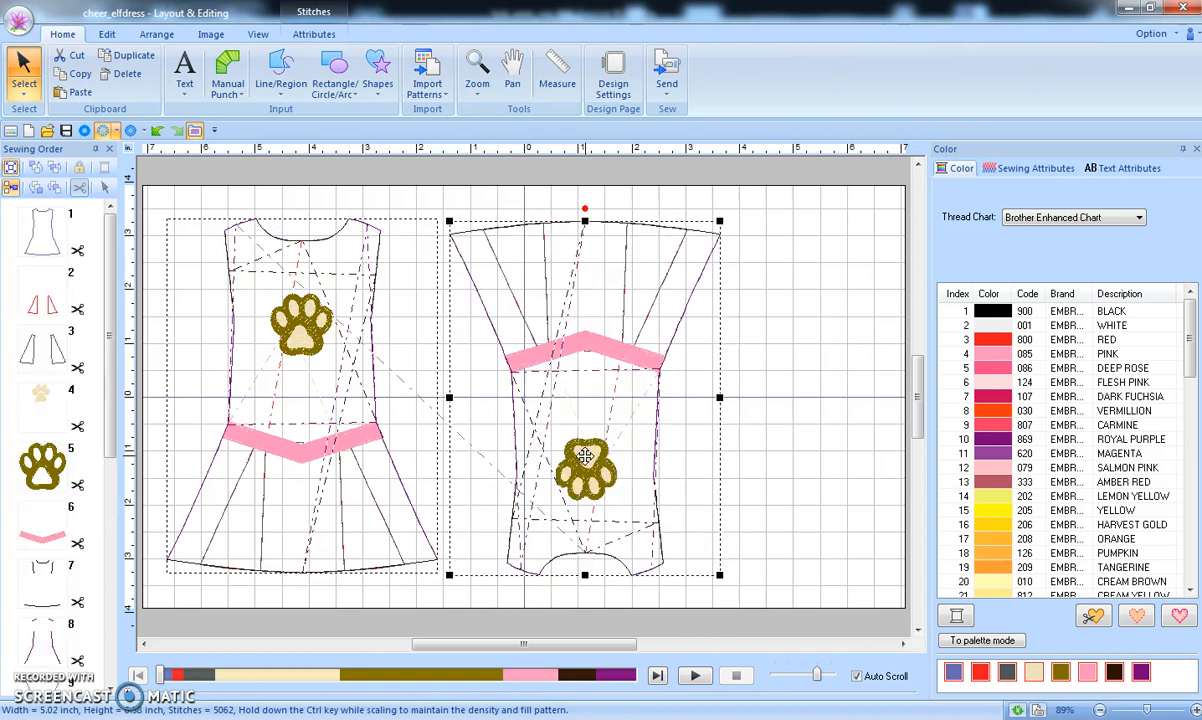
{"action": "key", "text": "Left"}
{"action": "key", "text": "Left"}
{"action": "key", "text": "Left"}
{"action": "key", "text": "Left"}
{"action": "key", "text": "Left"}
{"action": "key", "text": "Left"}
{"action": "key", "text": "Left"}
{"action": "key", "text": "Left"}
{"action": "key", "text": "Left"}
{"action": "key", "text": "Left"}
{"action": "key", "text": "Left"}
{"action": "key", "text": "Left"}
{"action": "key", "text": "Left"}
{"action": "key", "text": "Left"}
{"action": "key", "text": "Left"}
{"action": "key", "text": "Left"}
{"action": "key", "text": "Left"}
{"action": "key", "text": "Left"}
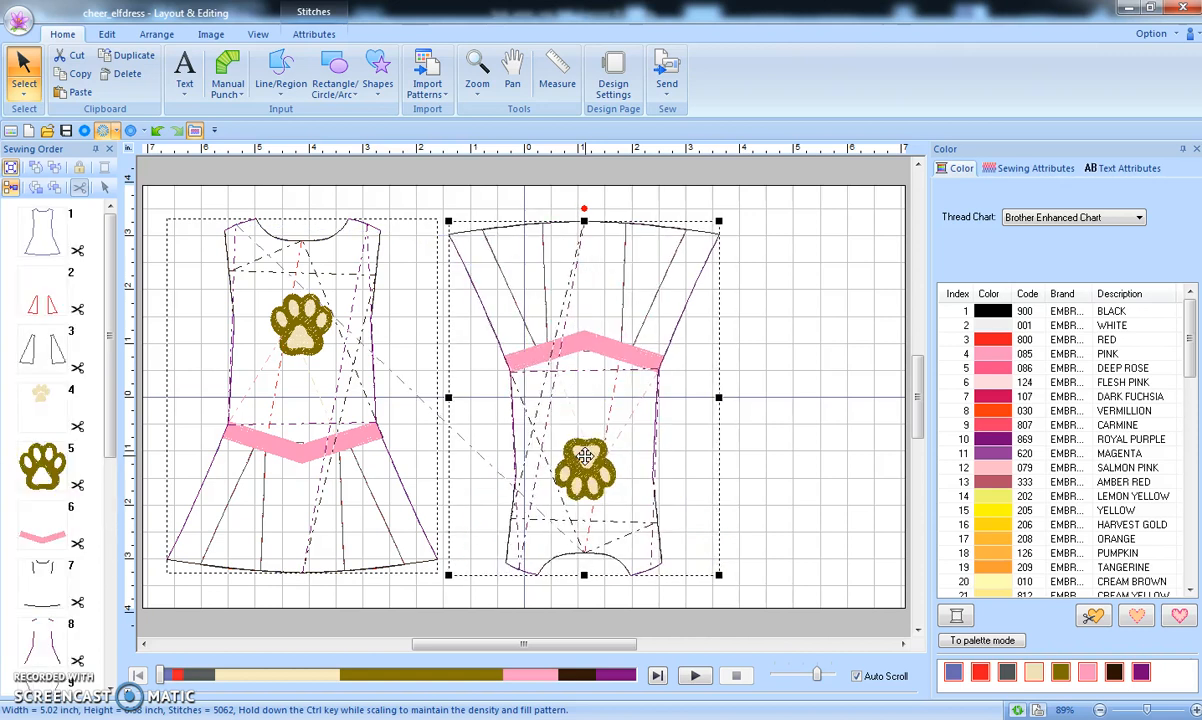
{"action": "key", "text": "Left"}
{"action": "key", "text": "Left"}
{"action": "key", "text": "Left"}
{"action": "key", "text": "Left"}
{"action": "key", "text": "Left"}
{"action": "key", "text": "Left"}
{"action": "key", "text": "Left"}
{"action": "key", "text": "Left"}
{"action": "key", "text": "Left"}
{"action": "key", "text": "Left"}
{"action": "key", "text": "Left"}
{"action": "key", "text": "Left"}
{"action": "key", "text": "Left"}
{"action": "key", "text": "Left"}
{"action": "key", "text": "Left"}
{"action": "key", "text": "Left"}
{"action": "key", "text": "Left"}
{"action": "key", "text": "Left"}
{"action": "key", "text": "Left"}
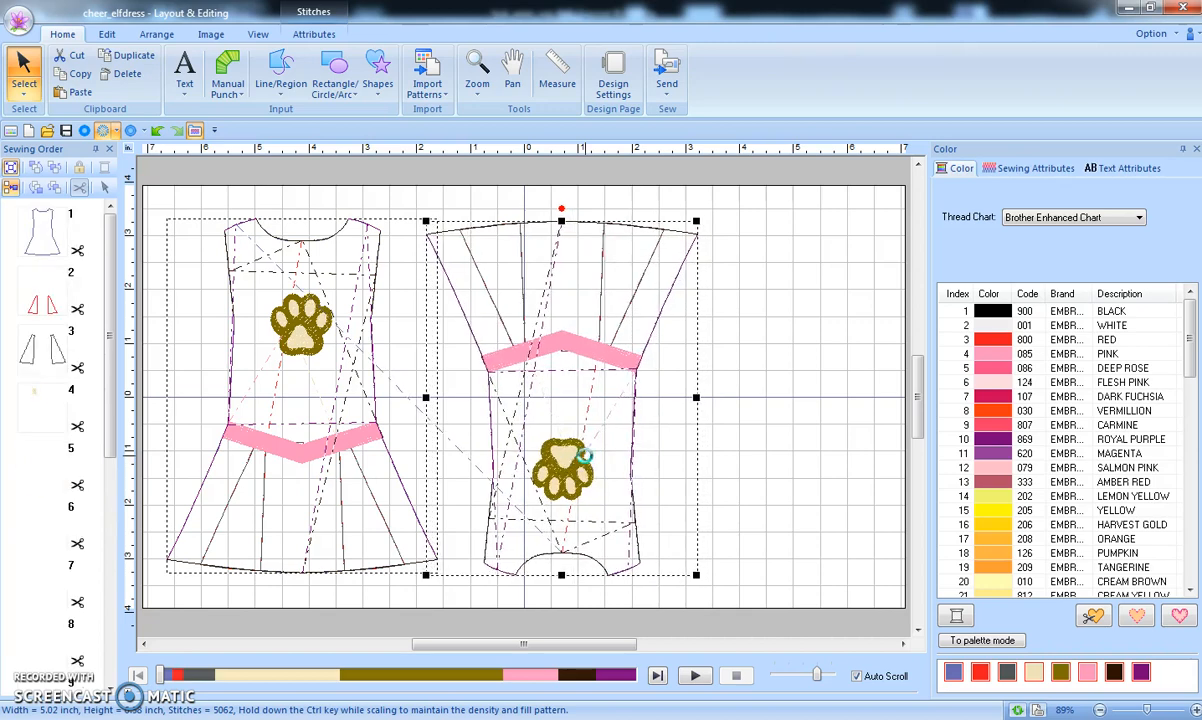
{"action": "key", "text": "Left"}
{"action": "key", "text": "Left"}
{"action": "key", "text": "Left"}
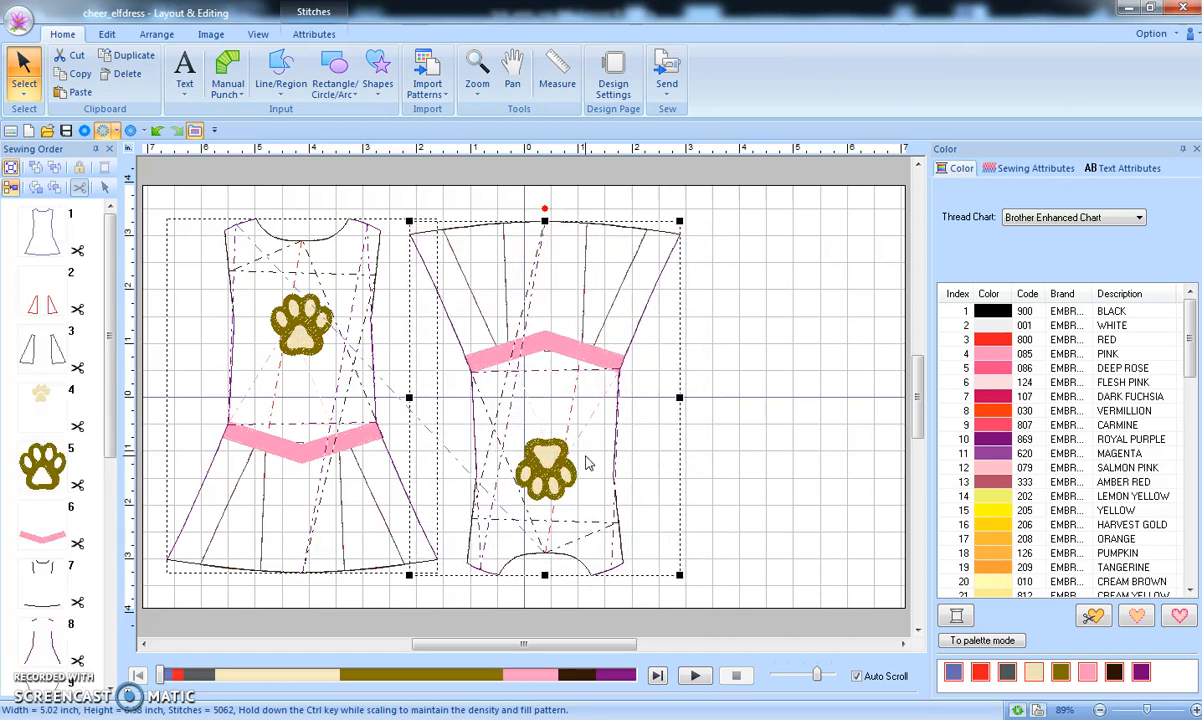
Step: Place an upright copy of the first dress to the right of the upside-down one
{"action": "left_click", "coordinate": [288, 328]}
{"action": "left_click_drag", "start_coordinate": [296, 326], "coordinate": [794, 330]}
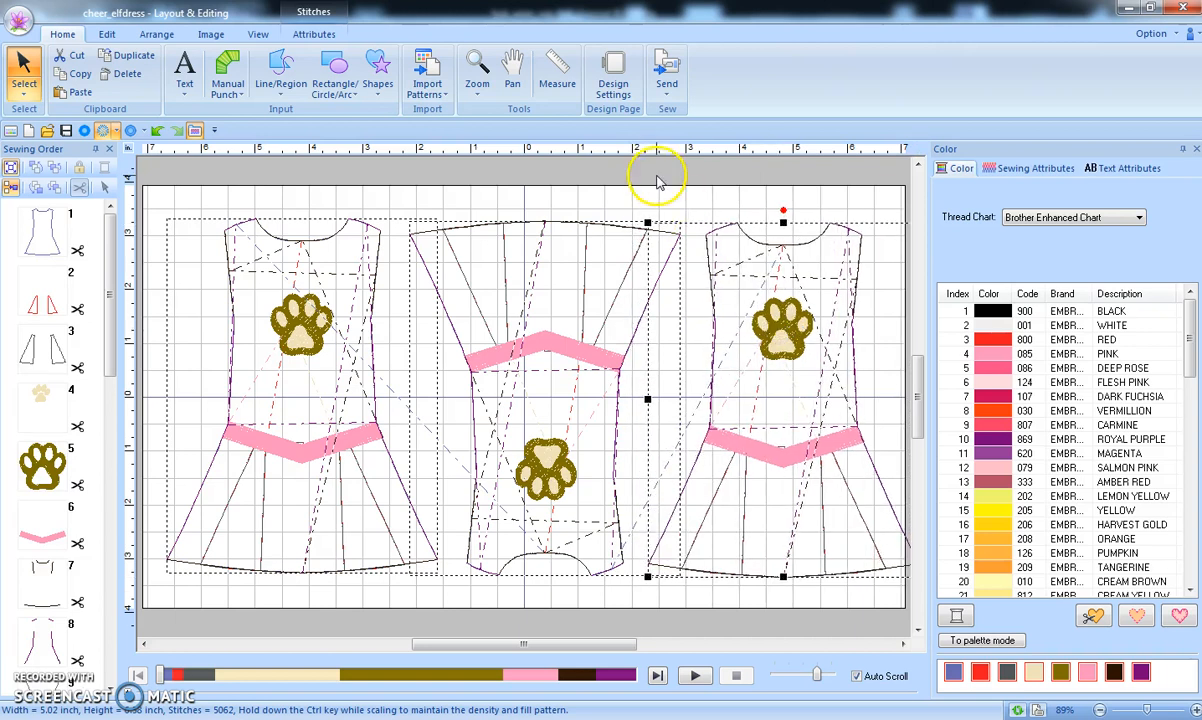
{"action": "left_click", "coordinate": [657, 182]}
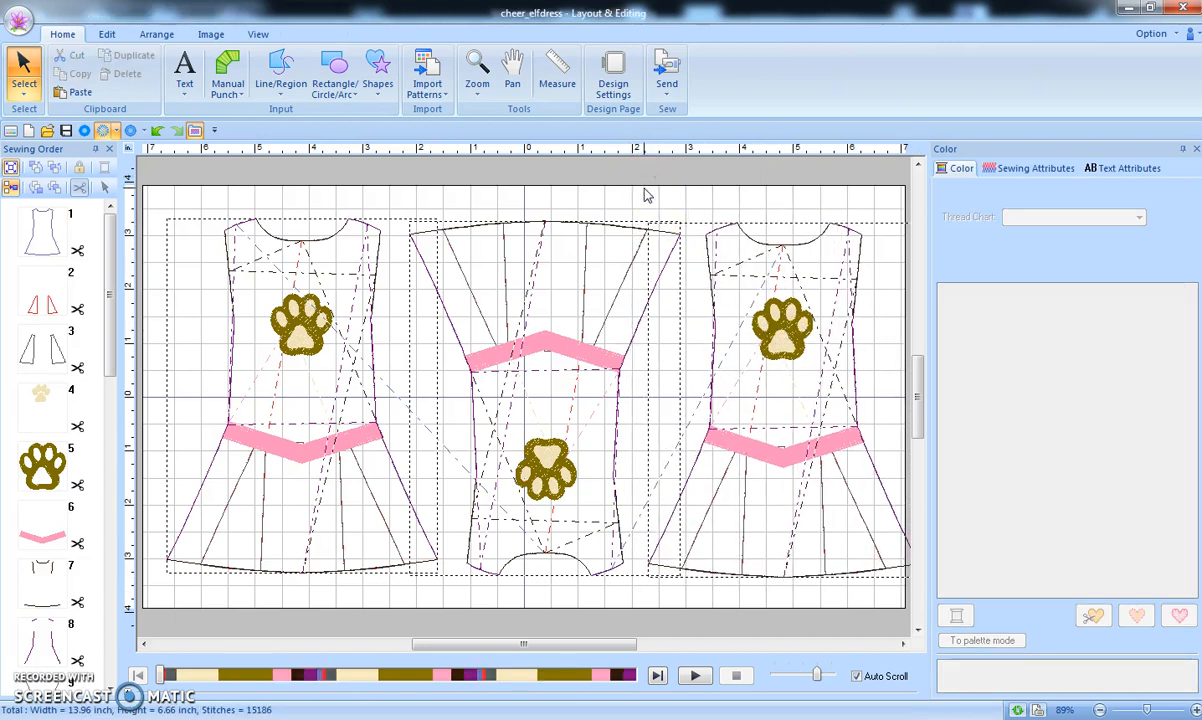
Step: Select all three dresses and move them together to the horizontal center of the hoop
{"action": "left_click", "coordinate": [596, 322]}
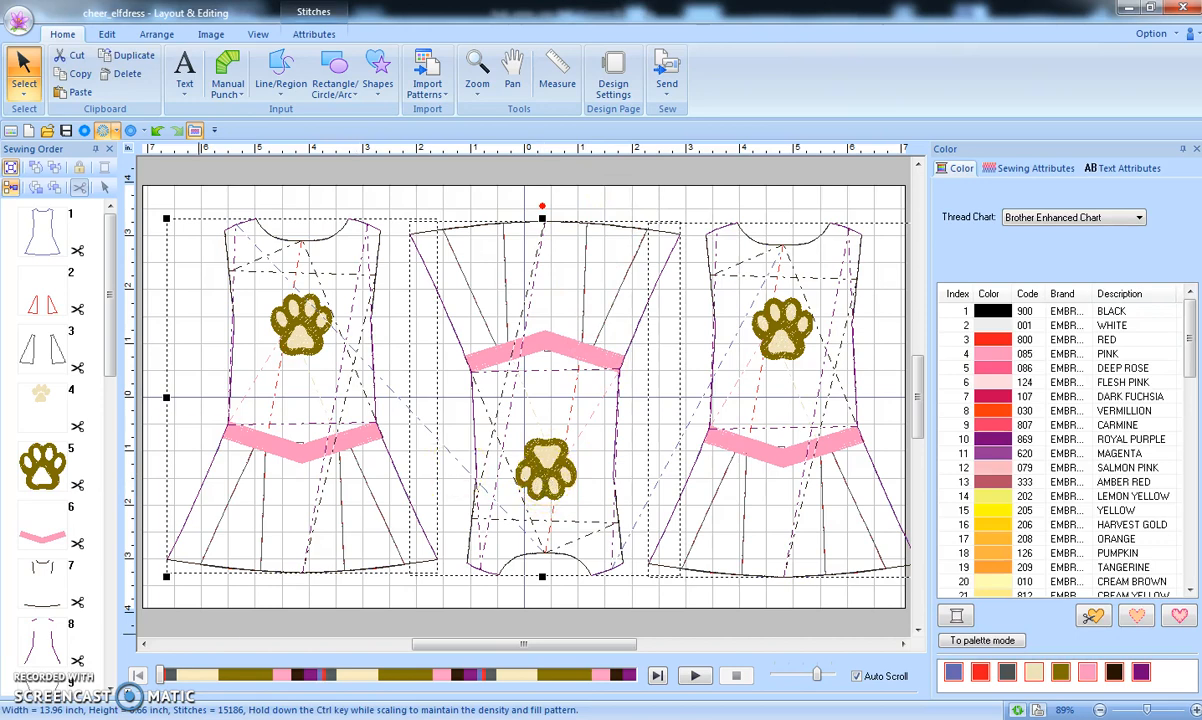
{"action": "left_click", "coordinate": [536, 462]}
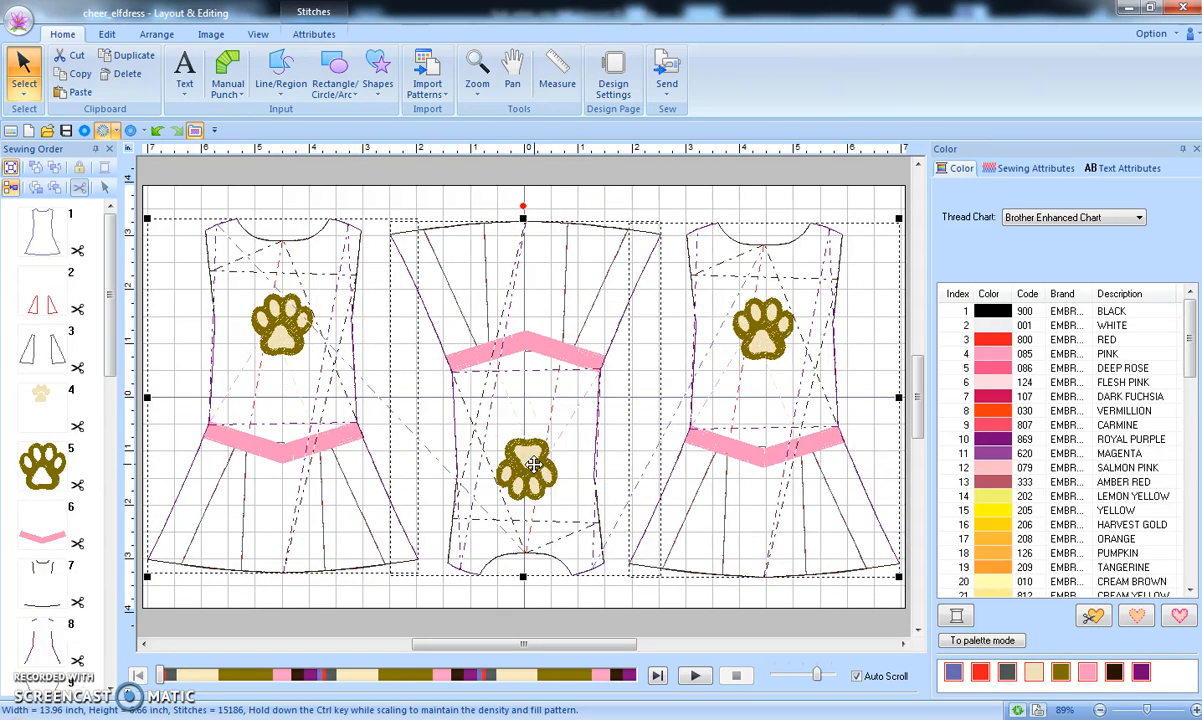
{"action": "left_click", "coordinate": [402, 461]}
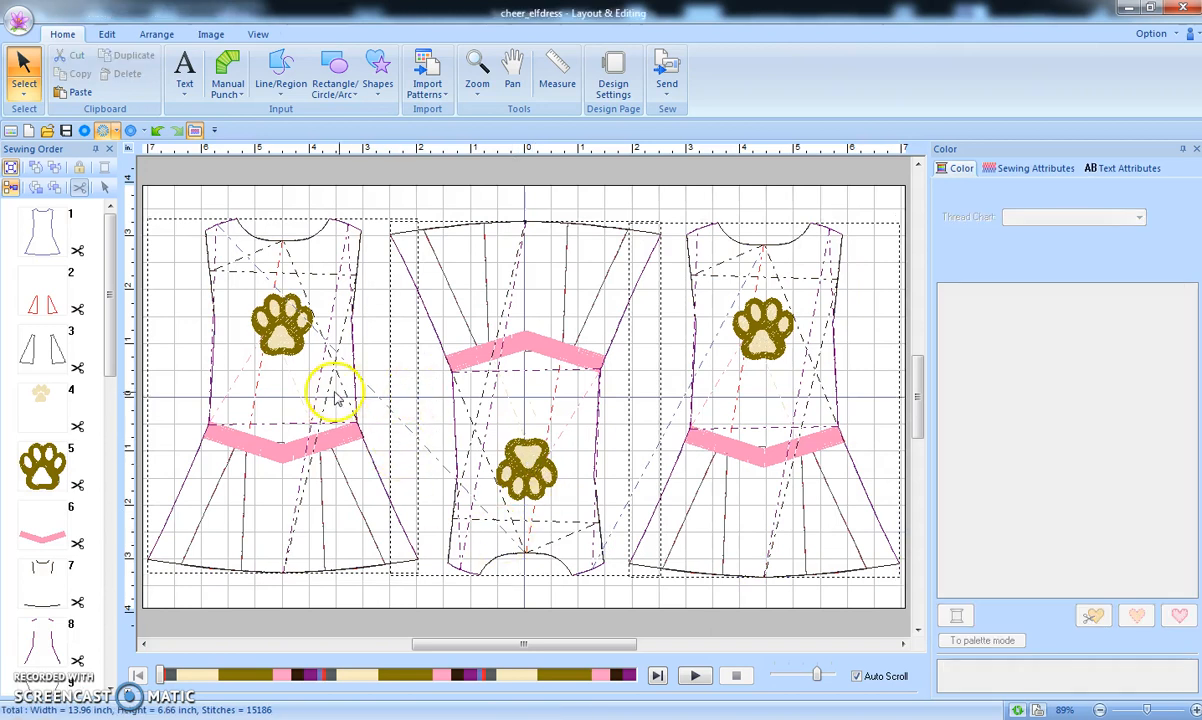
Step: Stagger the dresses by shifting the left and right ones slightly down and inward and the middle one up
{"action": "left_click", "coordinate": [289, 455]}
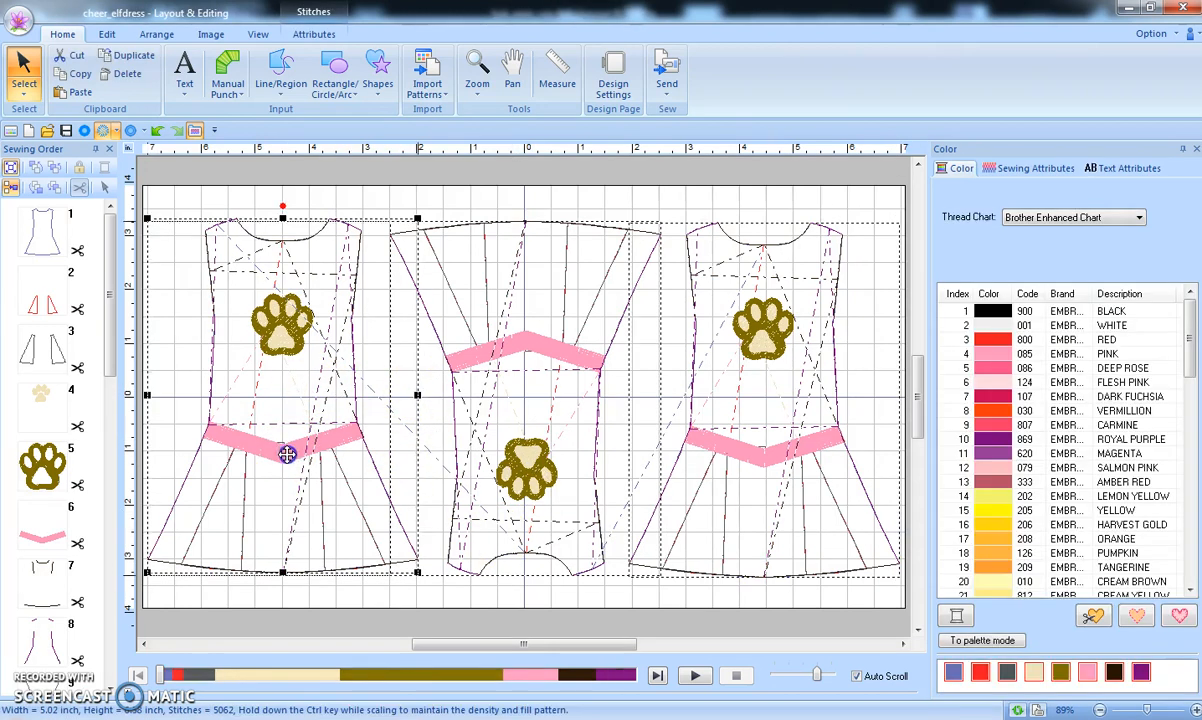
{"action": "left_click_drag", "start_coordinate": [292, 460], "coordinate": [299, 460]}
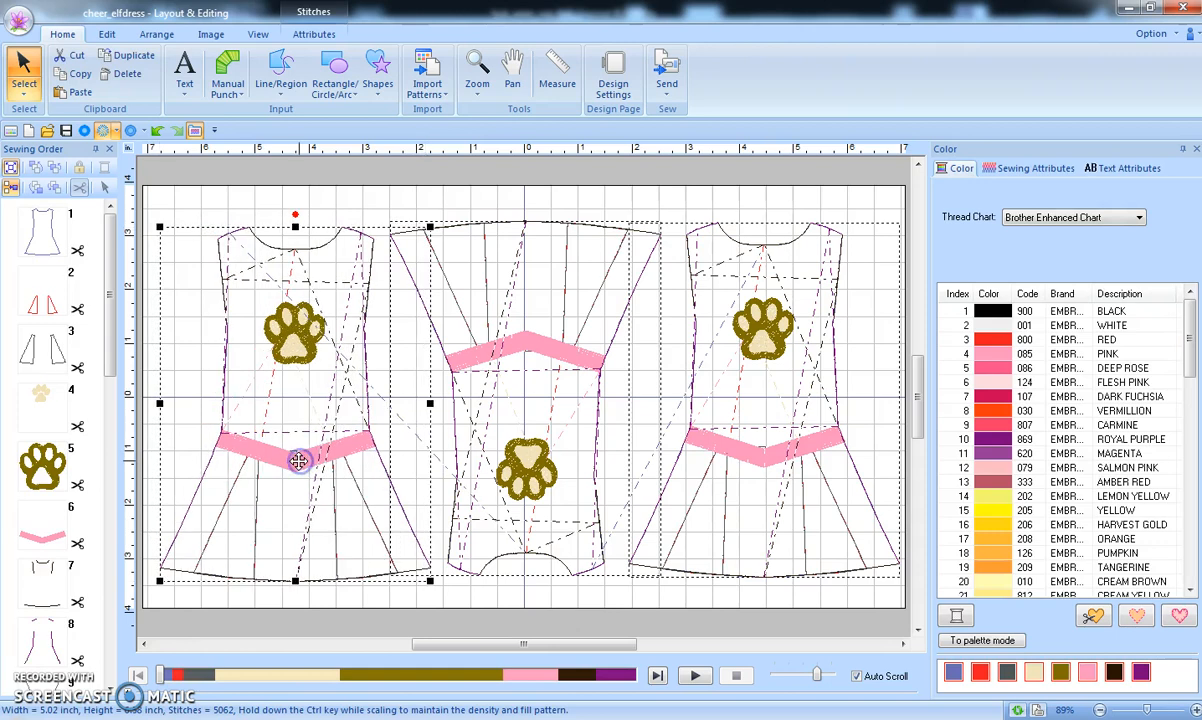
{"action": "left_click", "coordinate": [523, 335]}
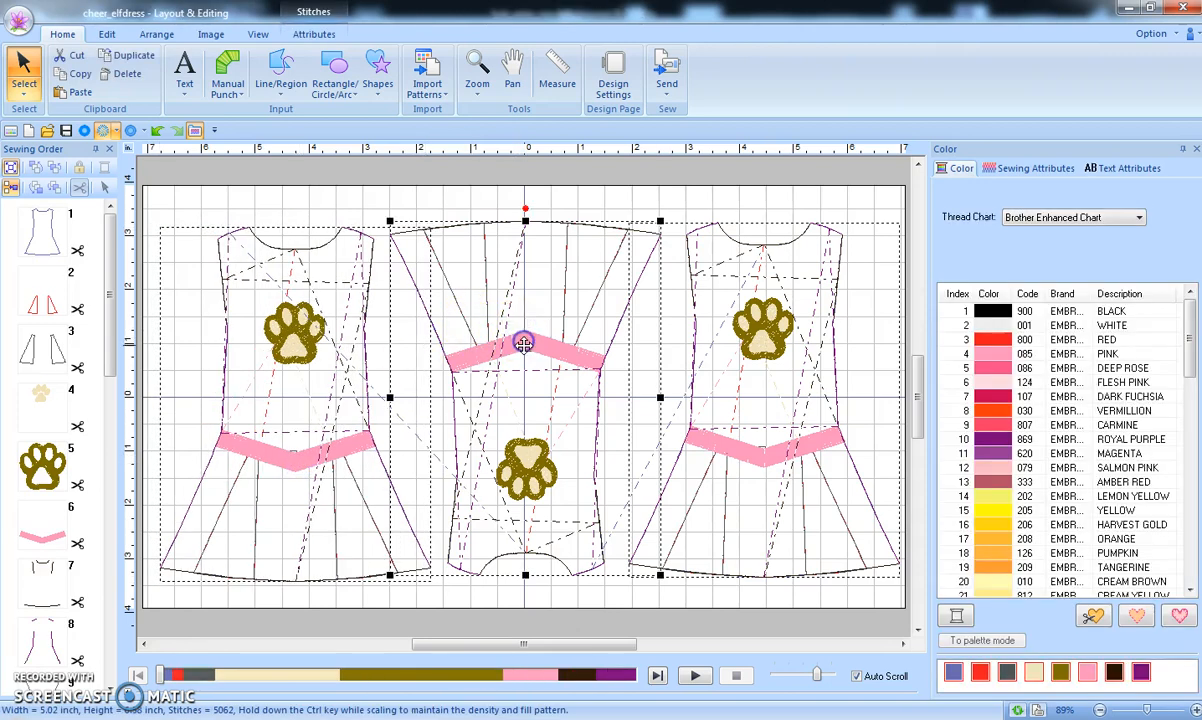
{"action": "left_click_drag", "start_coordinate": [525, 334], "coordinate": [528, 326]}
{"action": "left_click", "coordinate": [767, 463]}
{"action": "left_click_drag", "start_coordinate": [767, 463], "coordinate": [767, 464]}
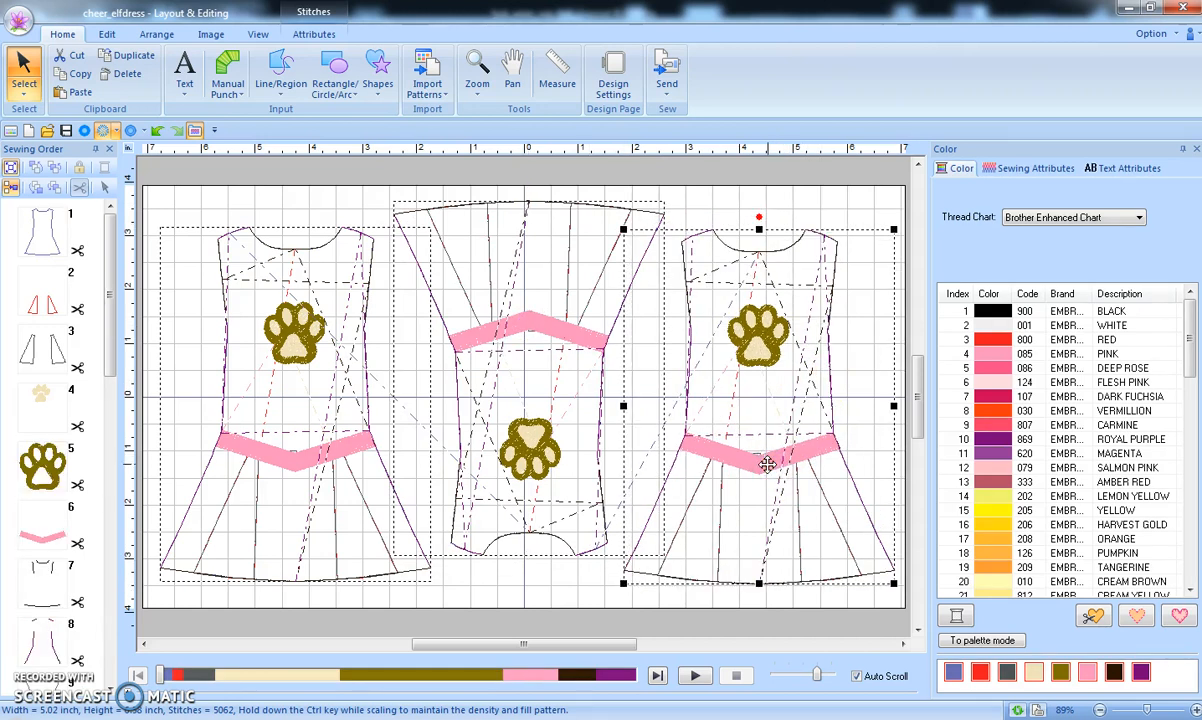
Step: Select both upright dresses together and nudge them down to clear the upside-down dress
{"action": "left_click", "coordinate": [306, 459], "text": "ctrl"}
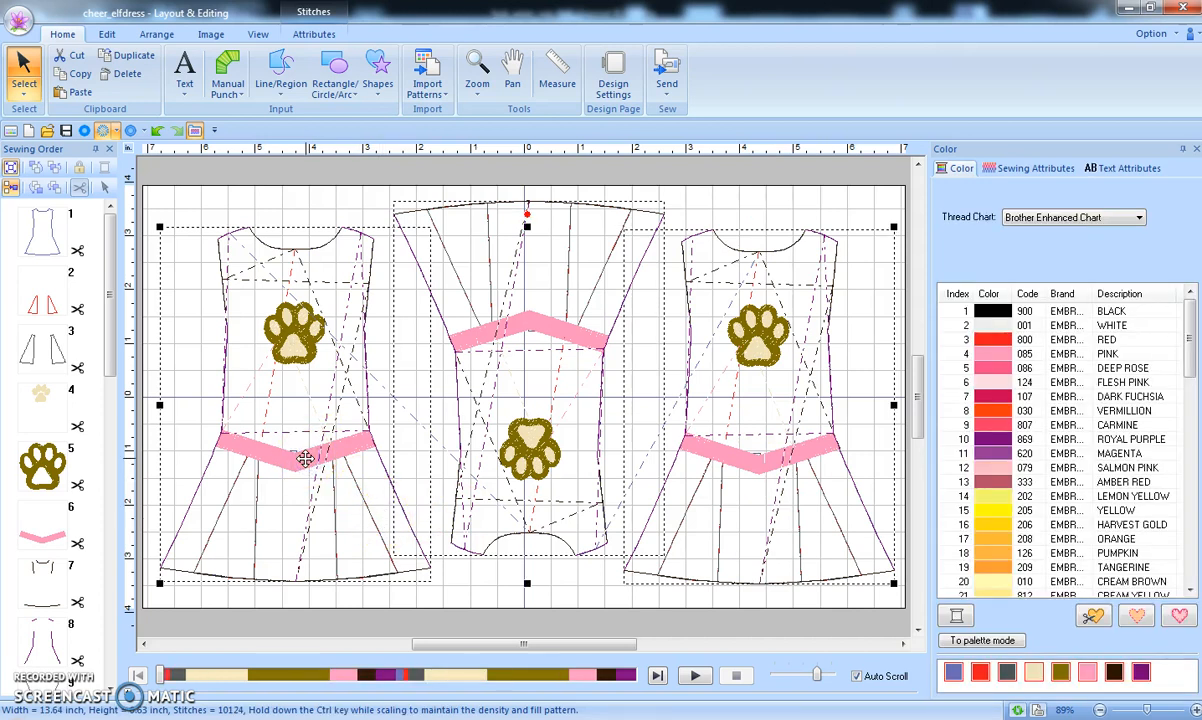
{"action": "key", "text": "Down"}
{"action": "key", "text": "Down"}
{"action": "key", "text": "Down"}
{"action": "key", "text": "Down"}
{"action": "key", "text": "Down"}
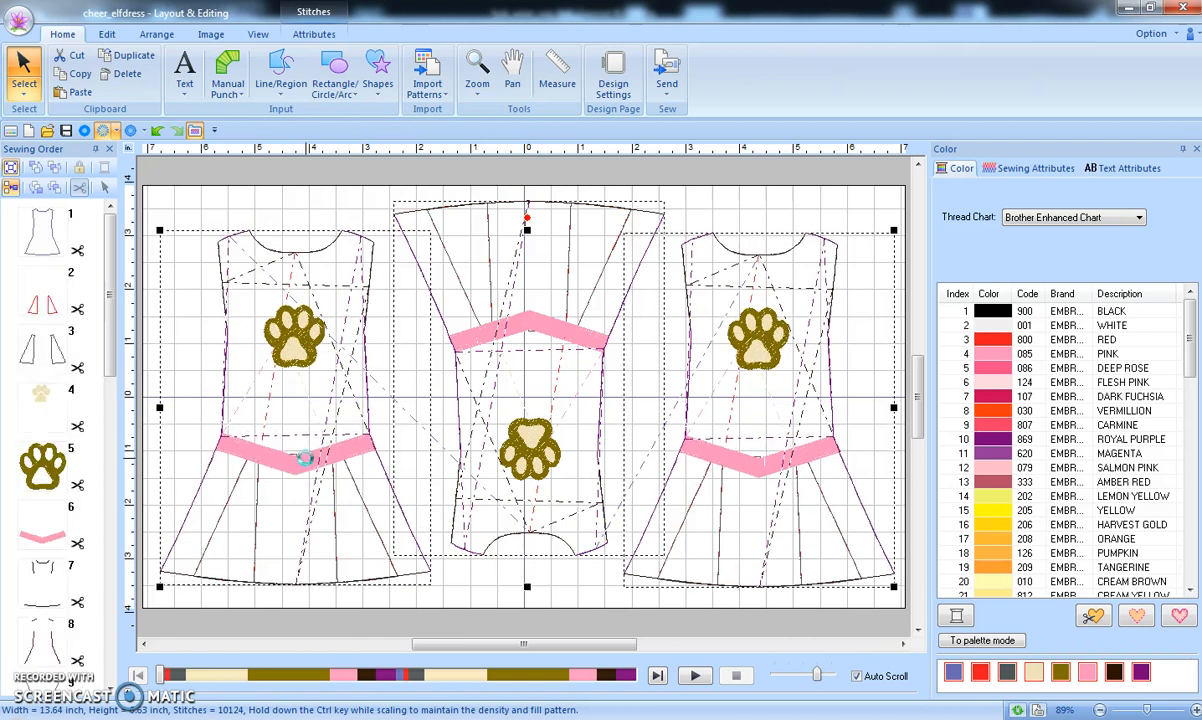
{"action": "key", "text": "Down"}
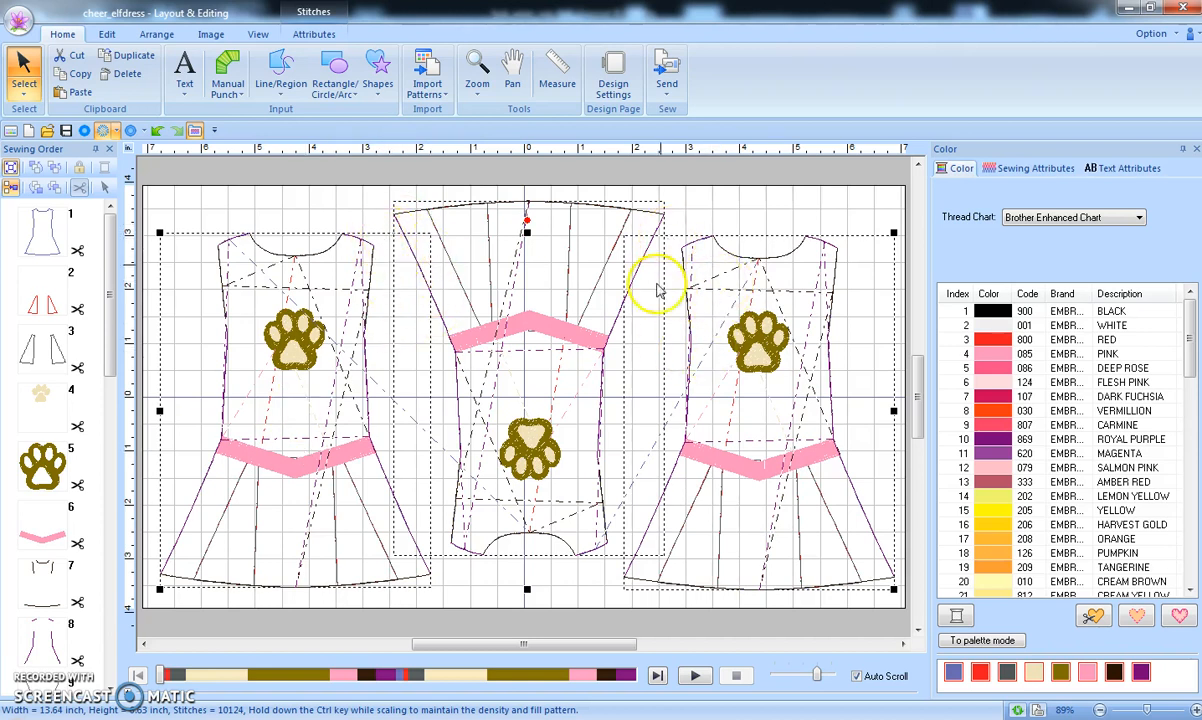
{"action": "left_click", "coordinate": [646, 314]}
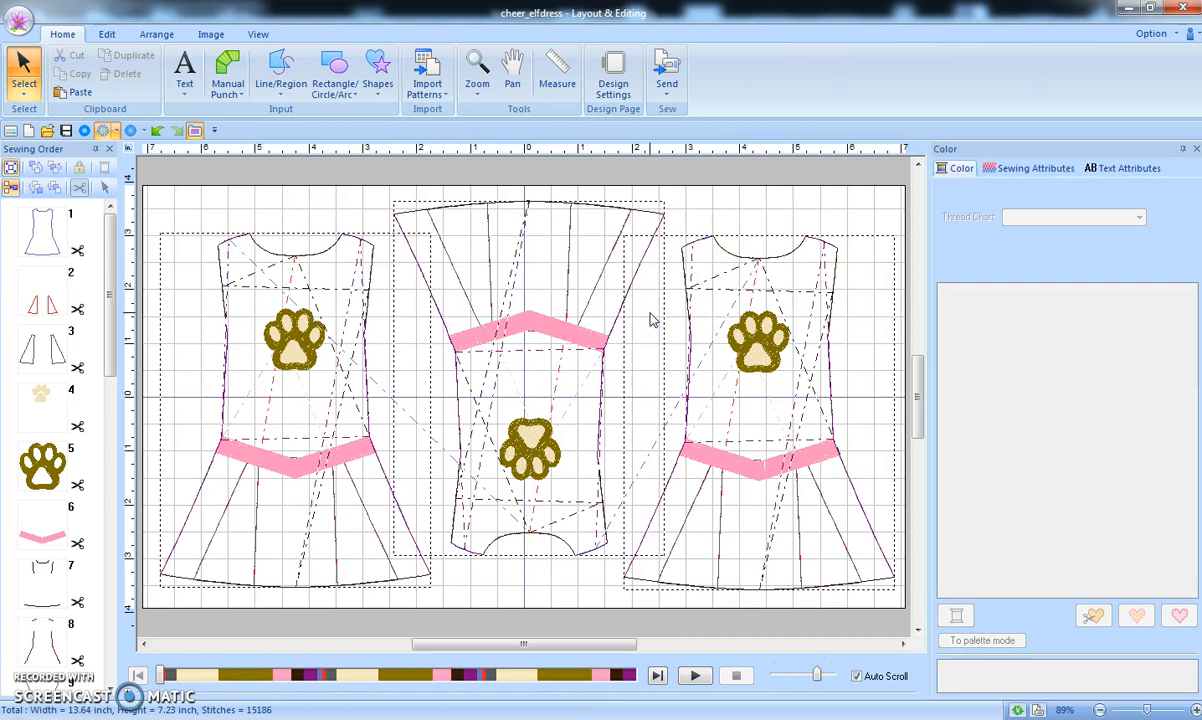
{"action": "left_click", "coordinate": [628, 316]}
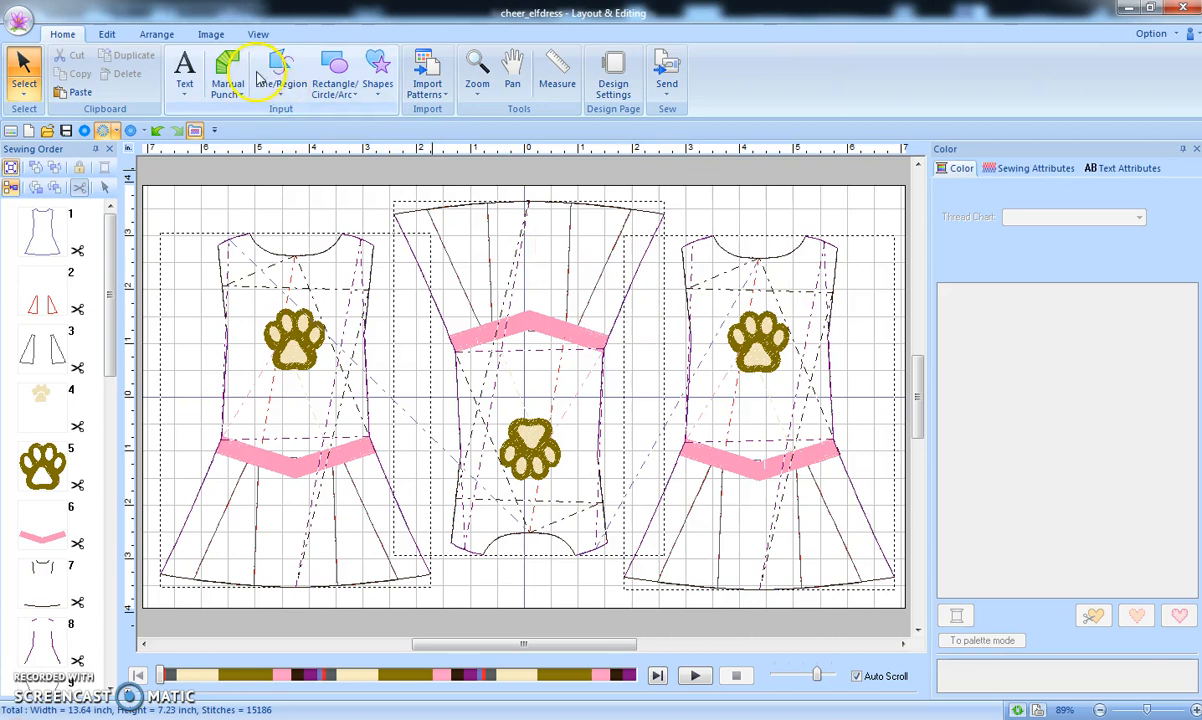
Step: Draw an unfilled rectangle around all three dresses, about 13.98 by 7.74 inches, with a Running Stitch outline in Tangerine
{"action": "left_click", "coordinate": [334, 70]}
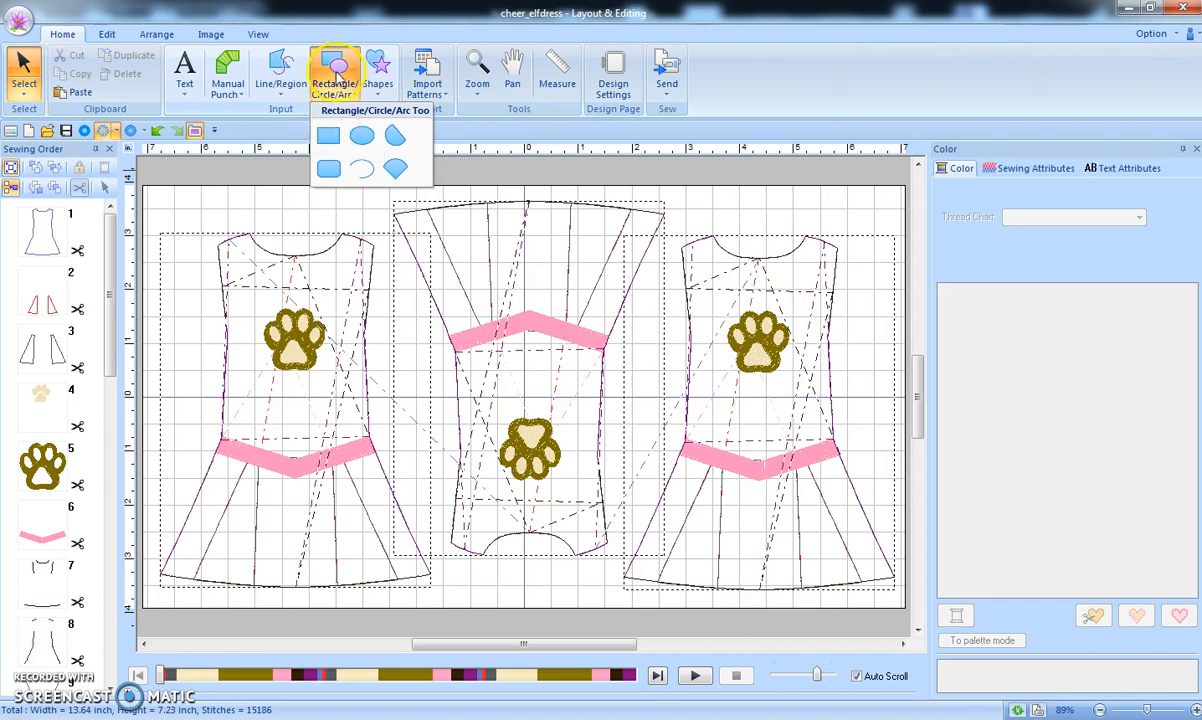
{"action": "left_click", "coordinate": [328, 138]}
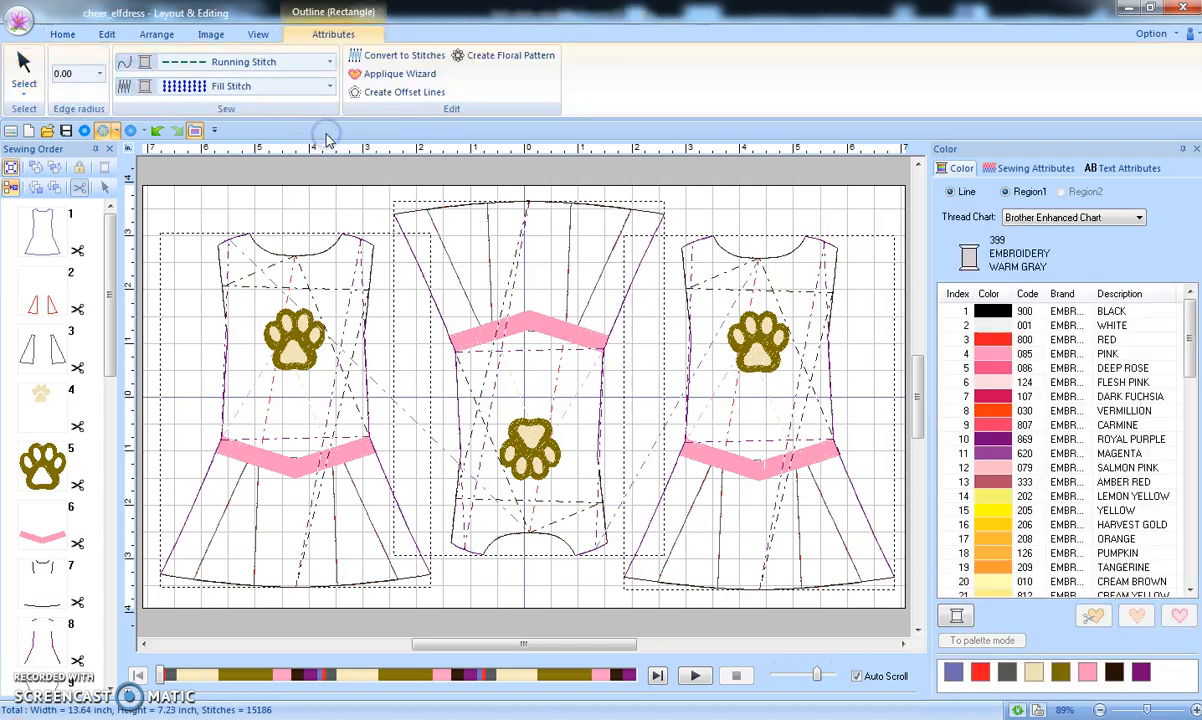
{"action": "left_click", "coordinate": [126, 86]}
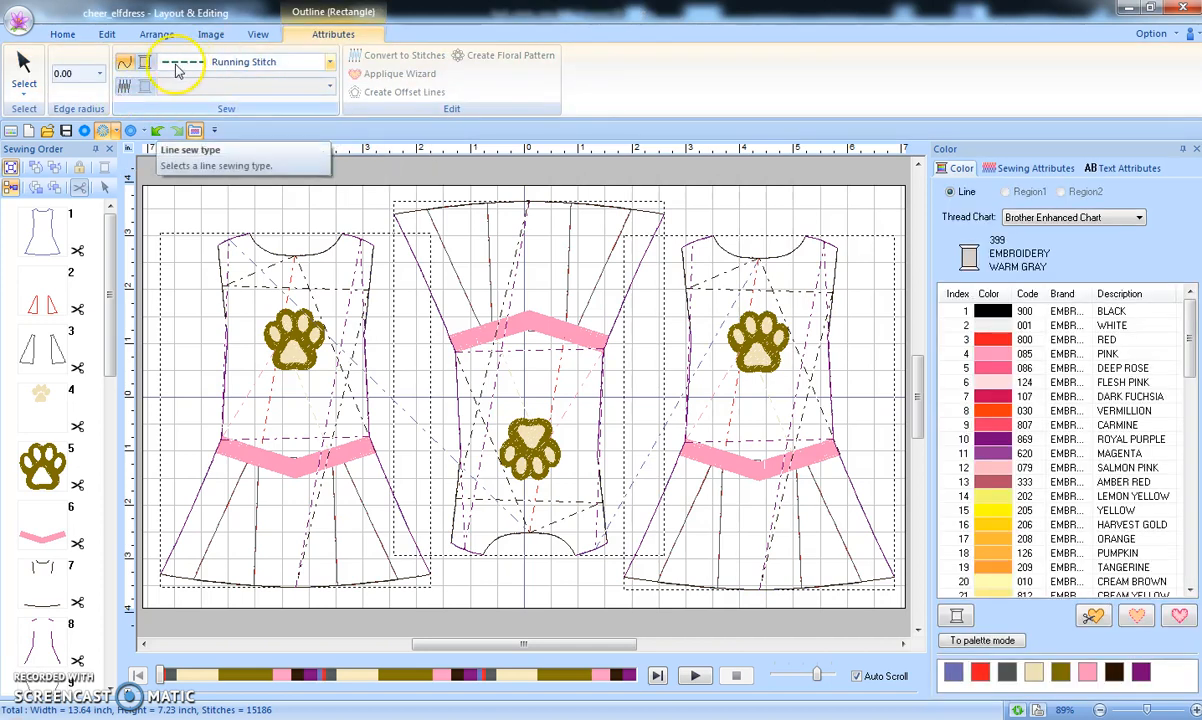
{"action": "left_click", "coordinate": [146, 64]}
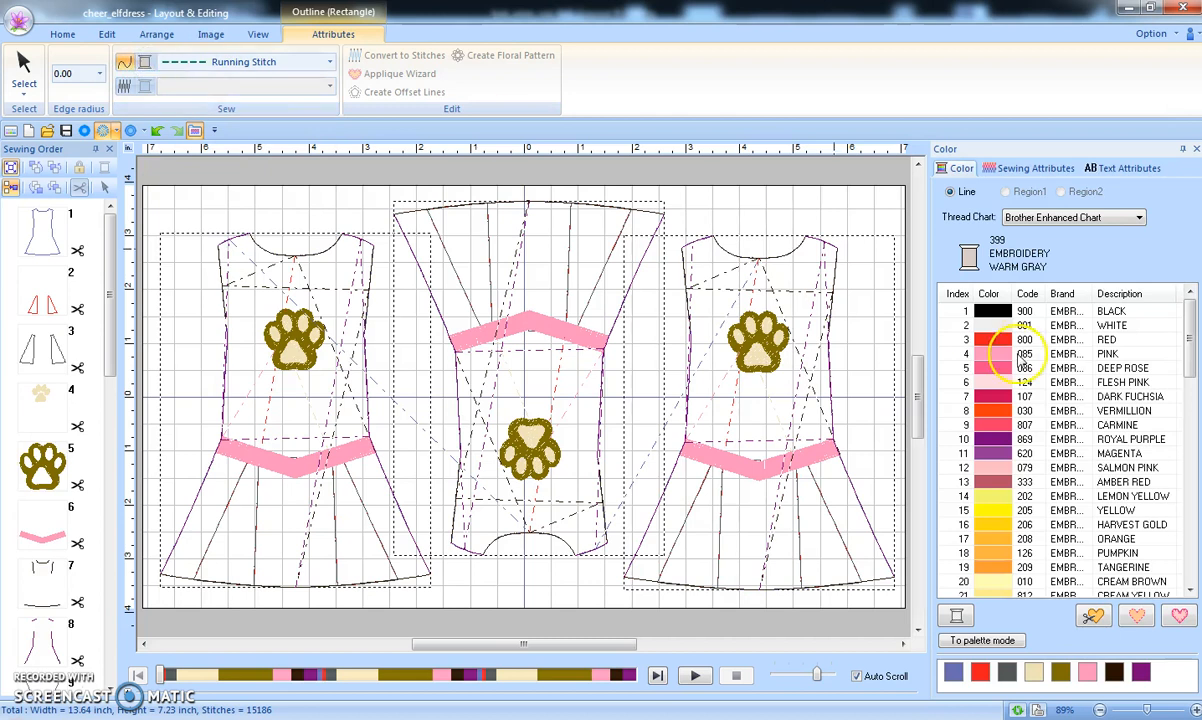
{"action": "left_click", "coordinate": [997, 570]}
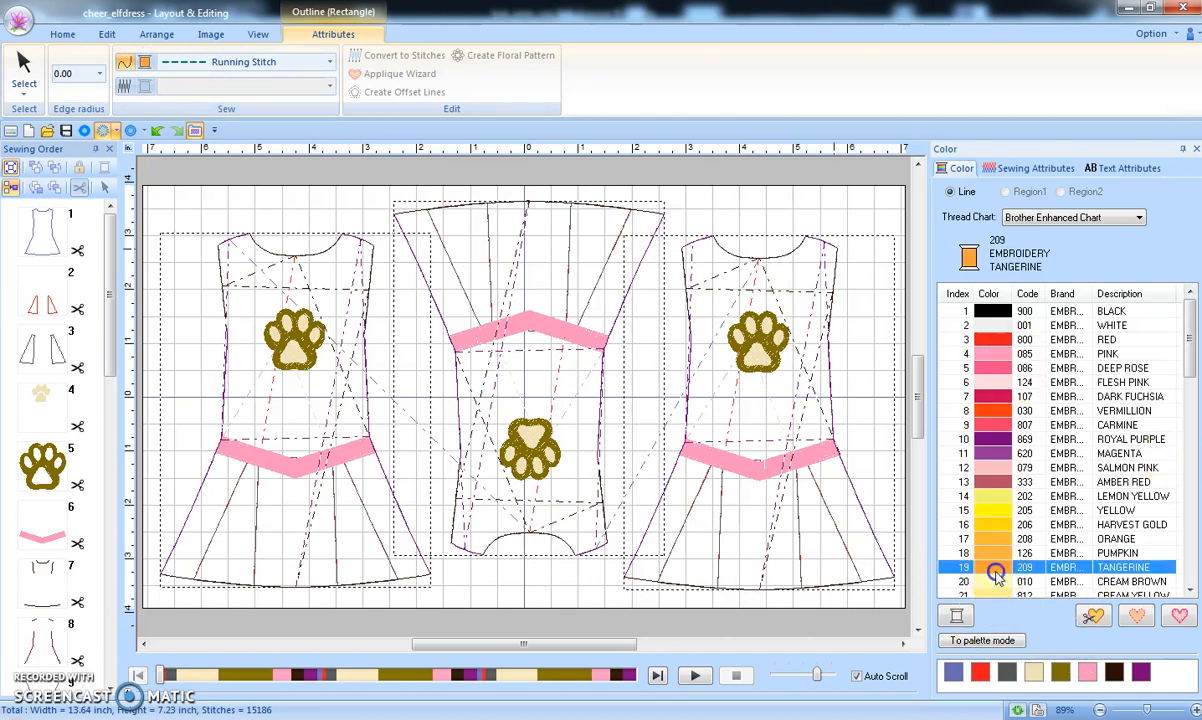
{"action": "left_click", "coordinate": [1040, 168]}
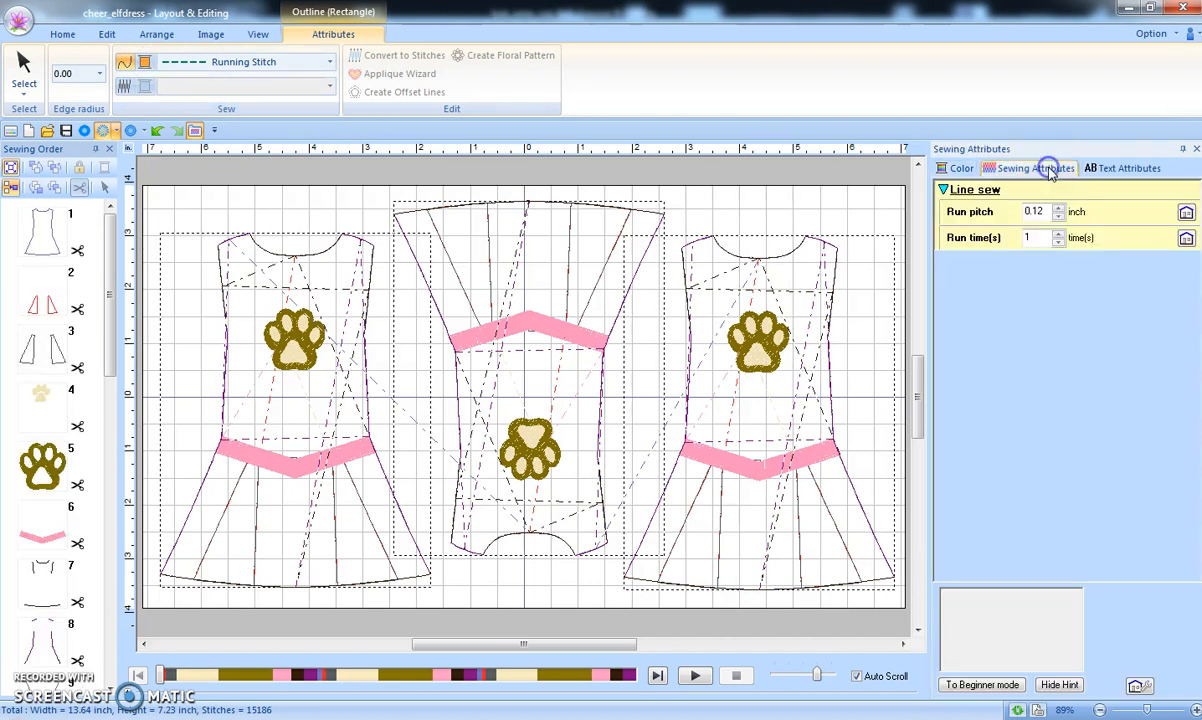
{"action": "left_click", "coordinate": [1016, 212]}
{"action": "left_click_drag", "start_coordinate": [147, 186], "coordinate": [899, 605]}
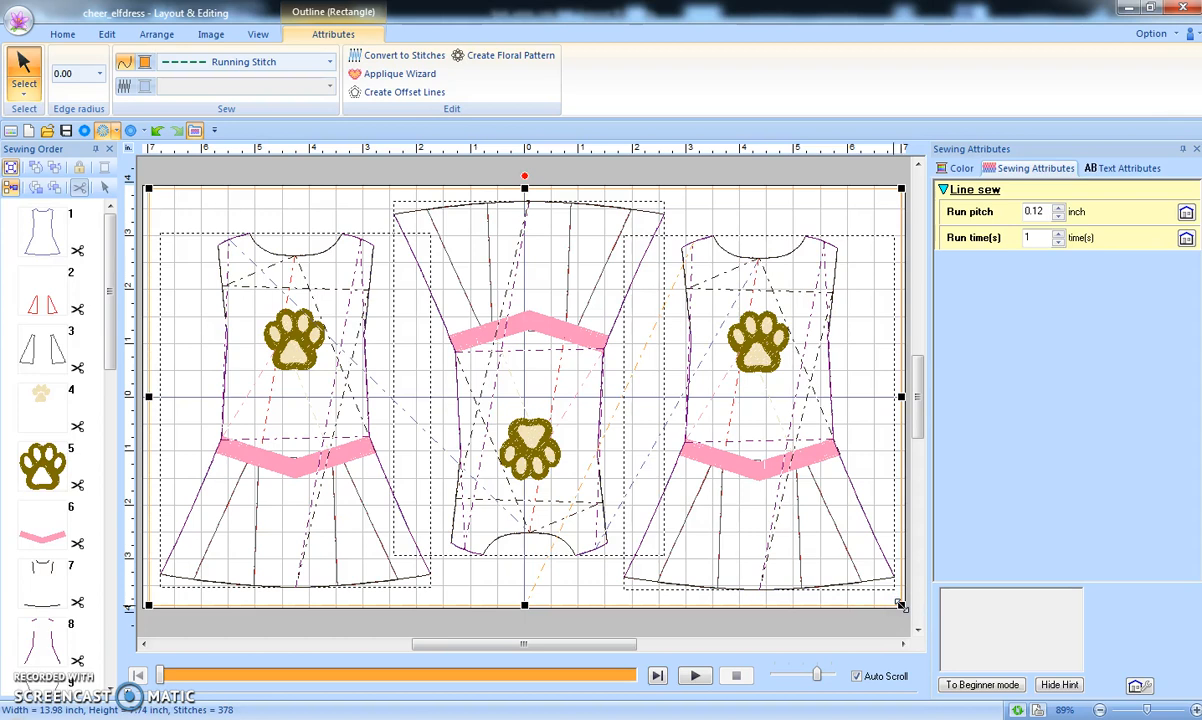
Step: Move the rectangle outline to the start of the sewing order with Sew First
{"action": "left_click", "coordinate": [109, 394]}
{"action": "left_click_drag", "start_coordinate": [109, 394], "coordinate": [115, 645]}
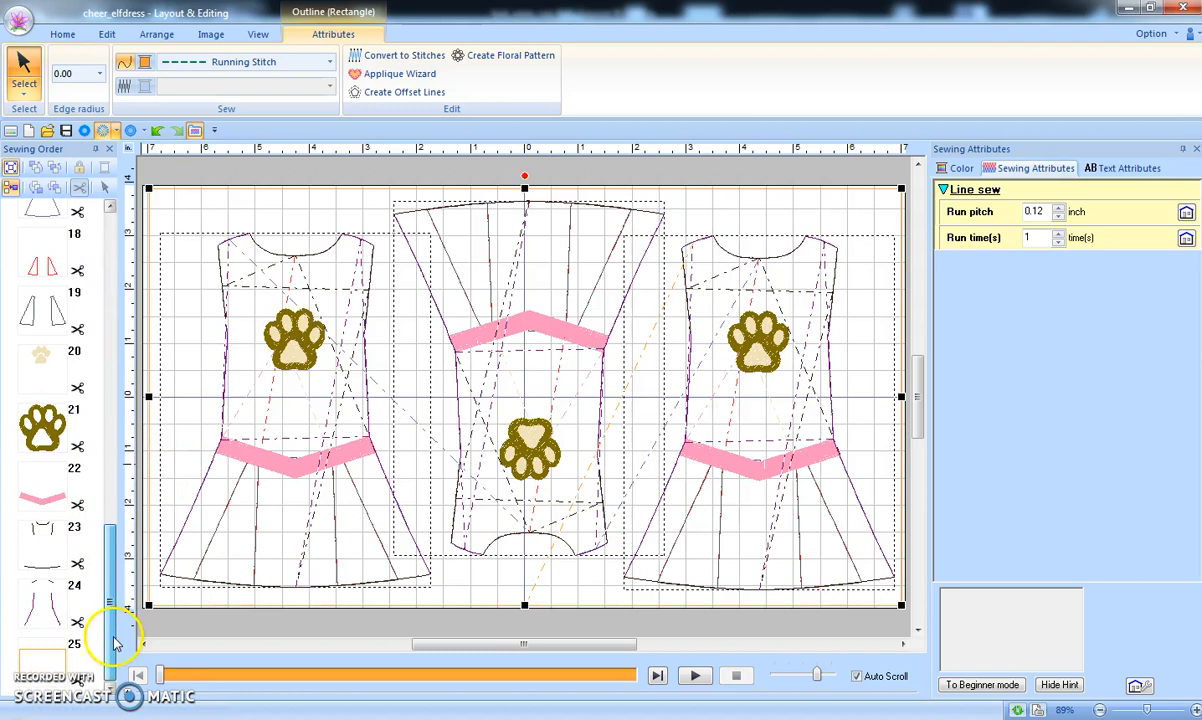
{"action": "left_click", "coordinate": [50, 663]}
{"action": "right_click", "coordinate": [49, 661]}
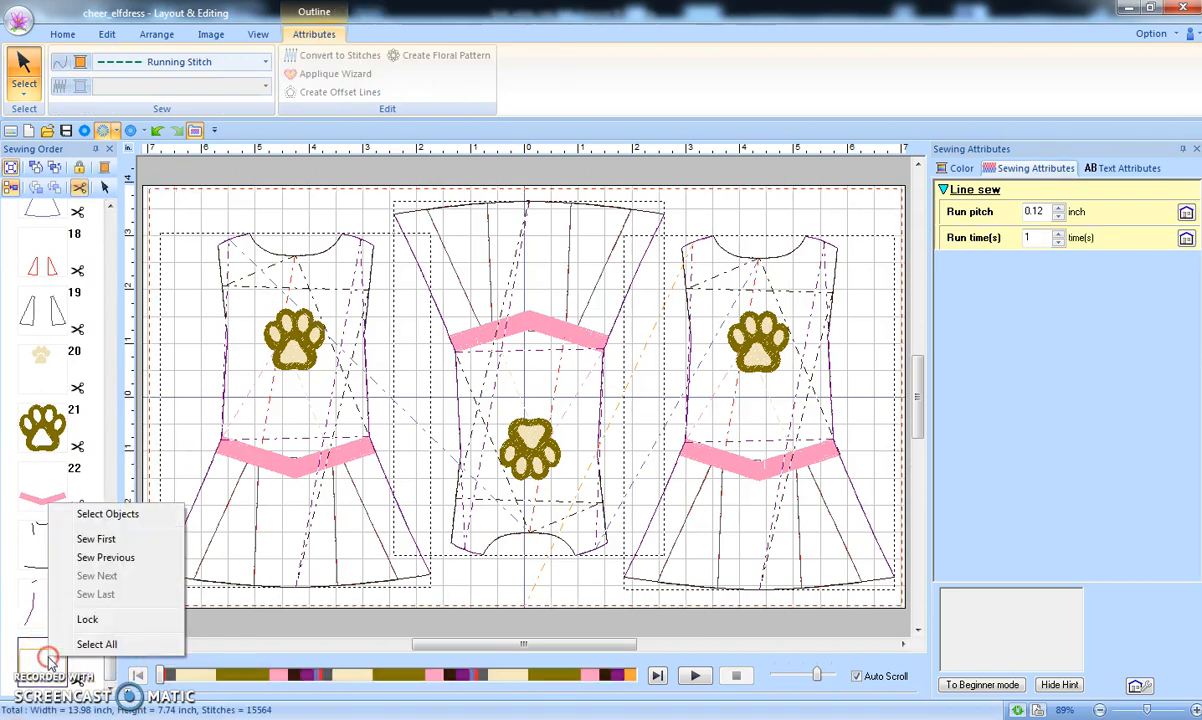
{"action": "left_click", "coordinate": [96, 539]}
{"action": "left_click_drag", "start_coordinate": [110, 560], "coordinate": [122, 228]}
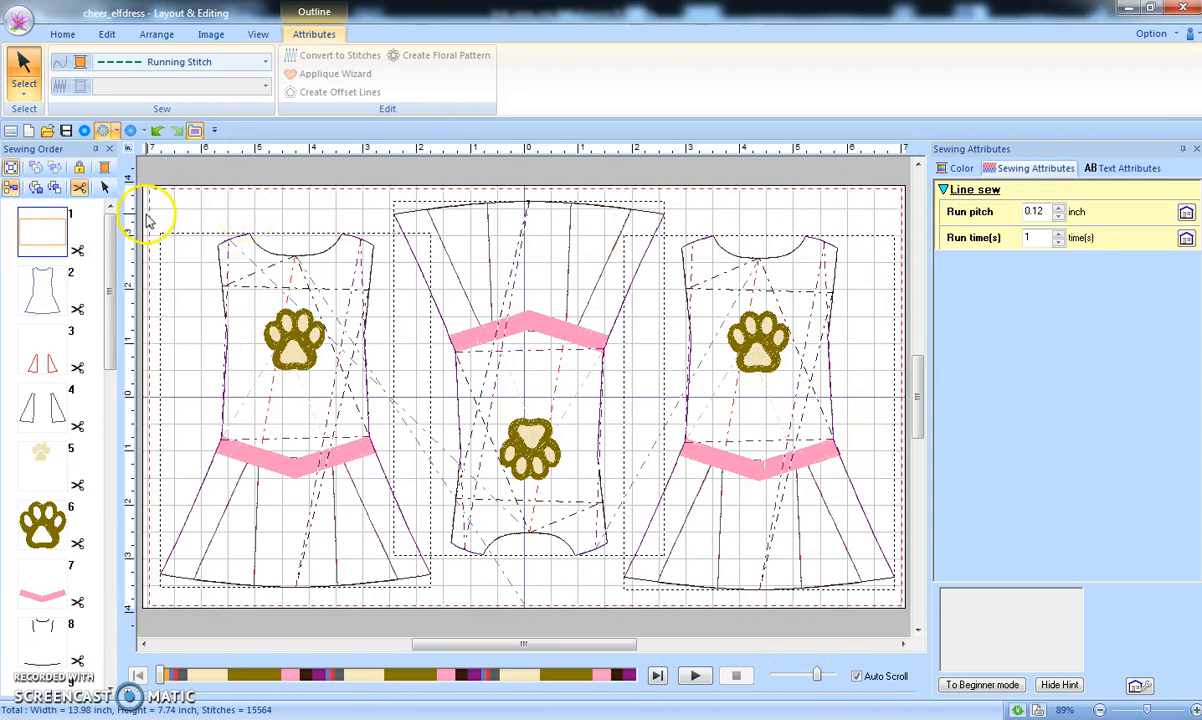
Step: Divide each of the three dress designs by color so their thread sections become separate objects
{"action": "left_click", "coordinate": [197, 198]}
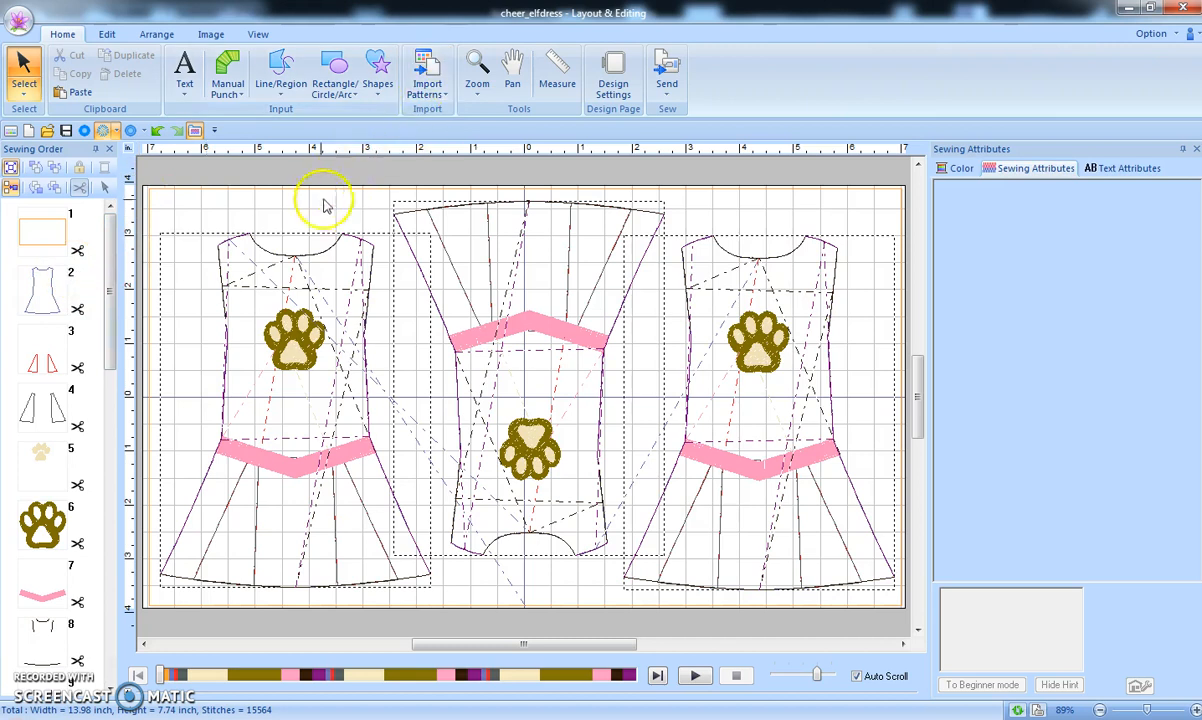
{"action": "left_click", "coordinate": [306, 327]}
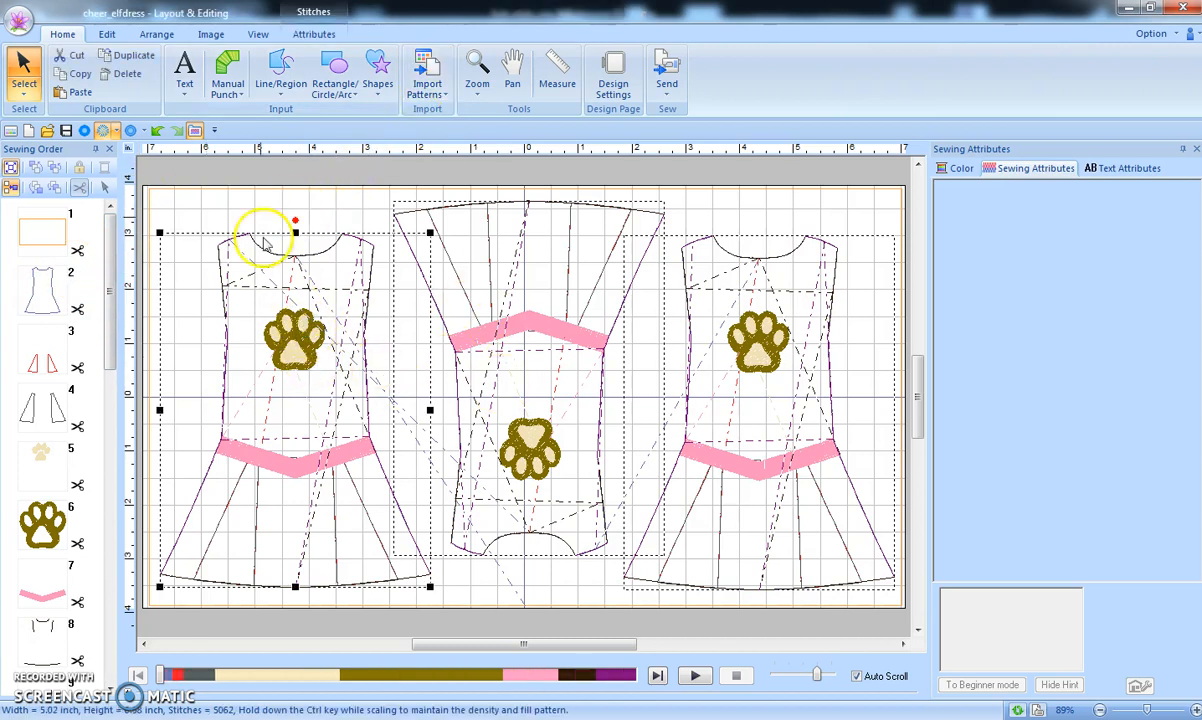
{"action": "left_click", "coordinate": [315, 35]}
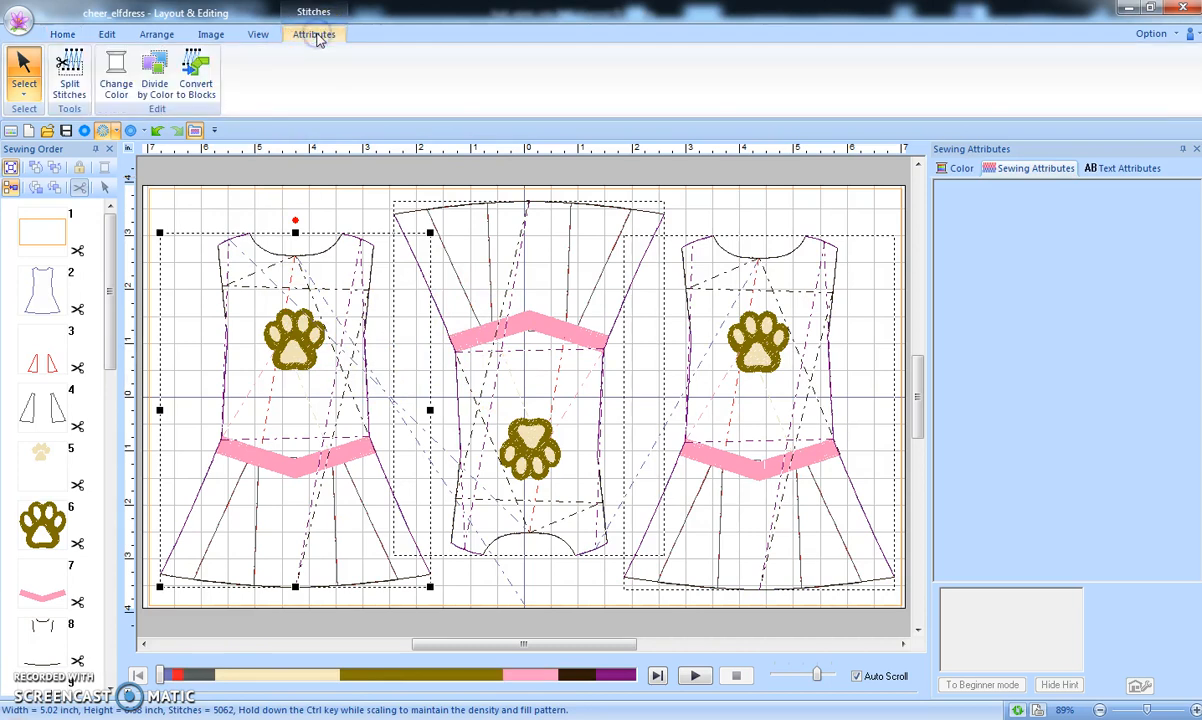
{"action": "left_click", "coordinate": [152, 86]}
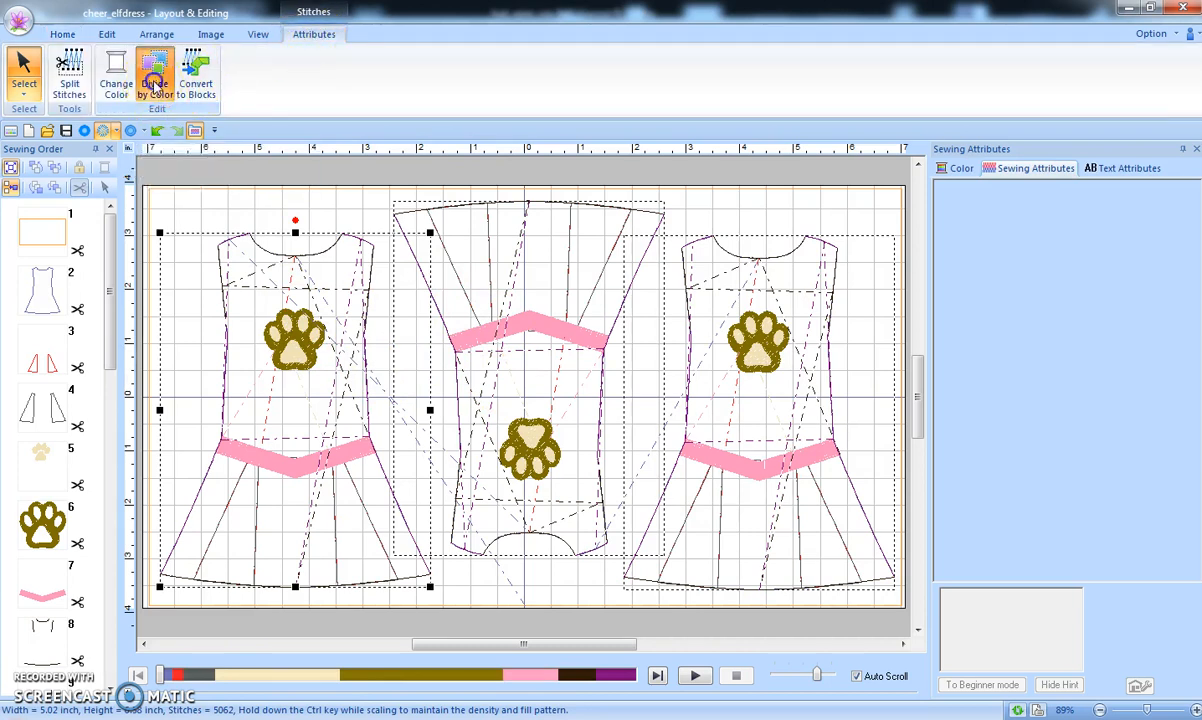
{"action": "left_click", "coordinate": [533, 443]}
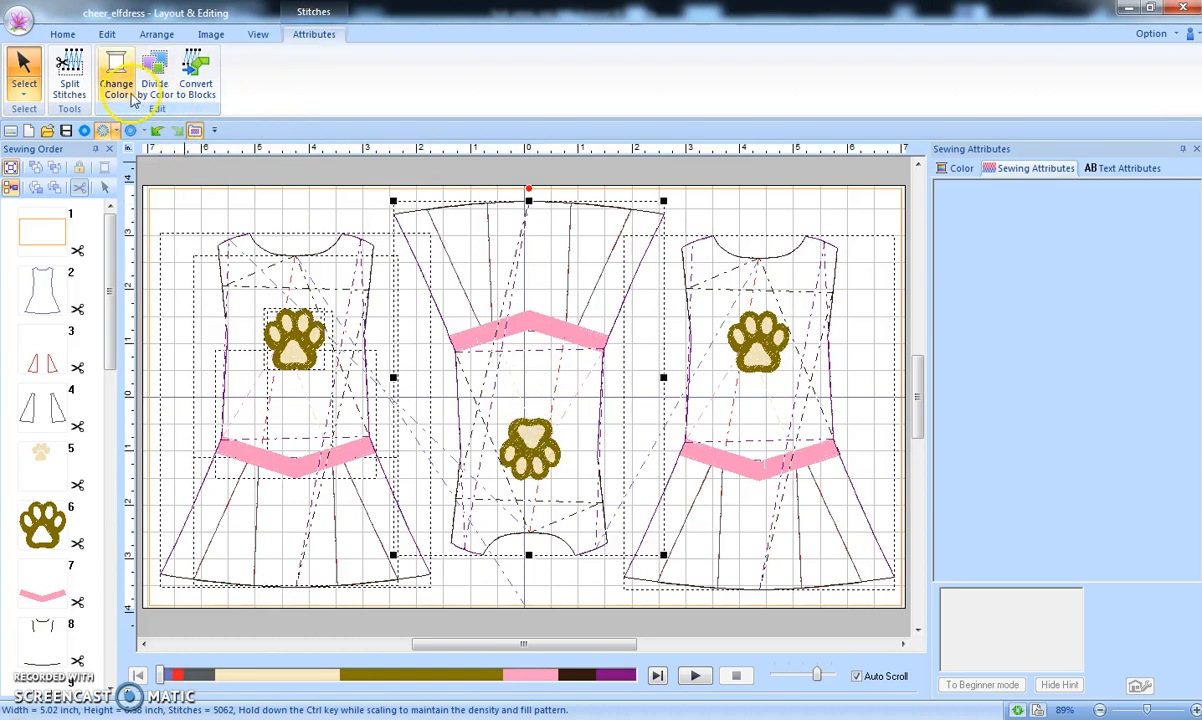
{"action": "left_click", "coordinate": [158, 82]}
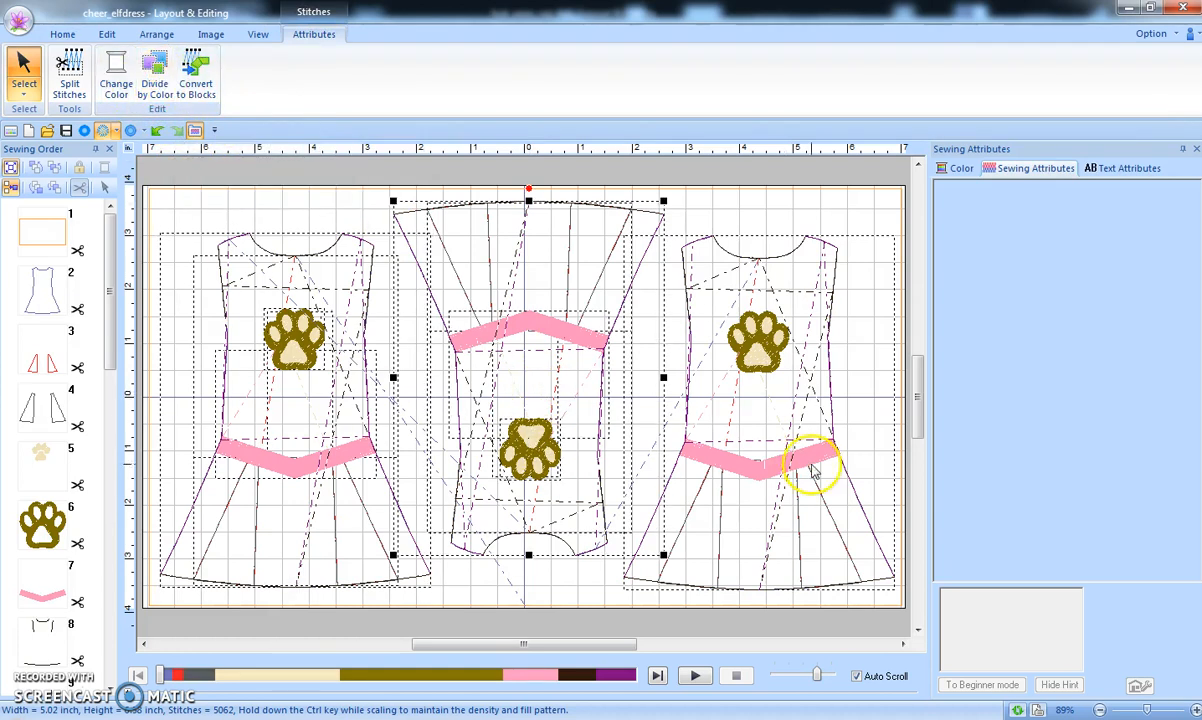
{"action": "left_click", "coordinate": [753, 322]}
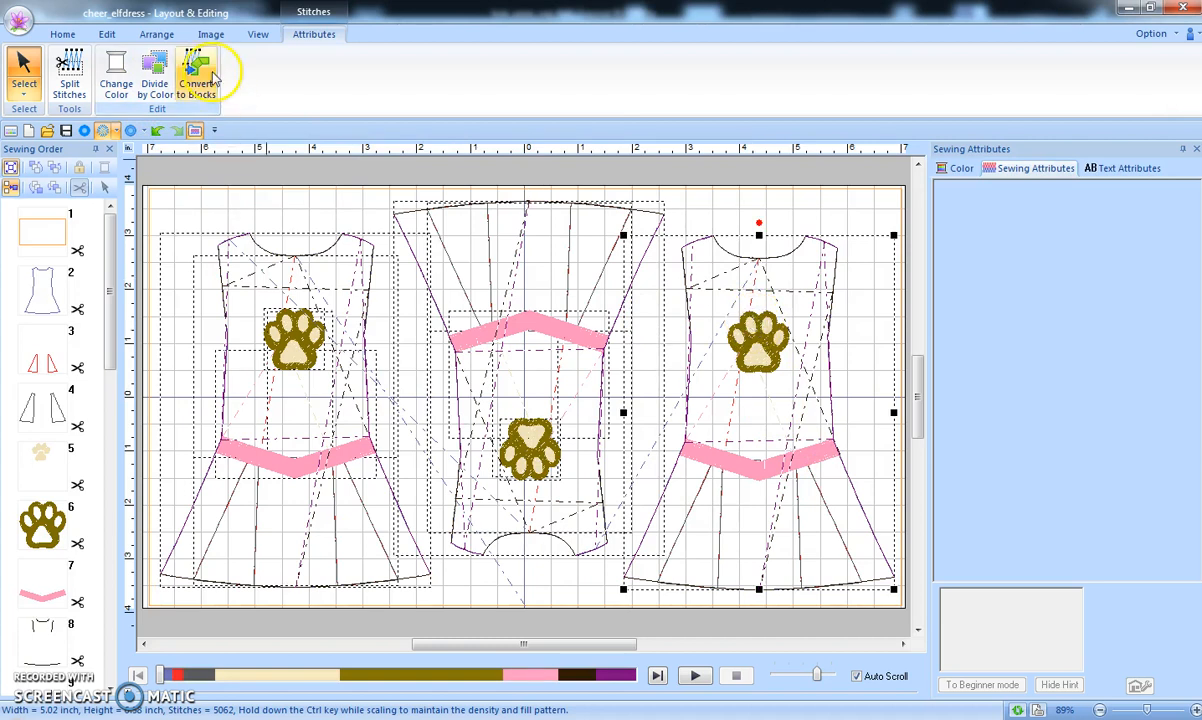
{"action": "left_click", "coordinate": [158, 78]}
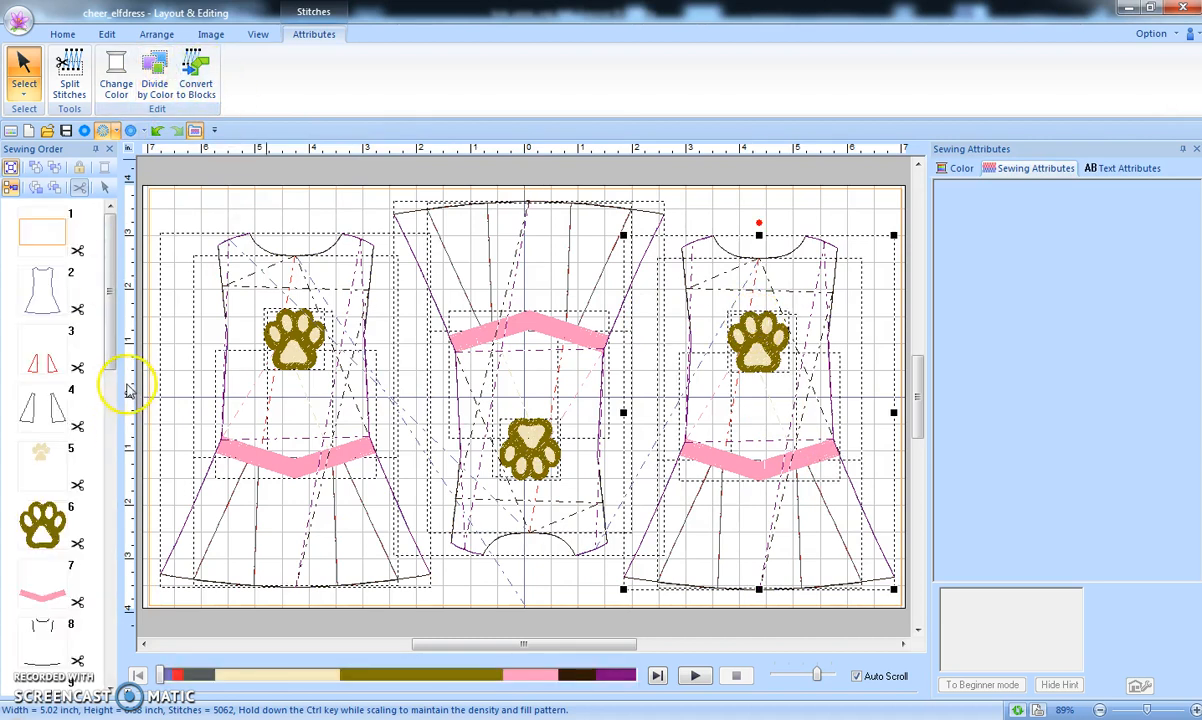
Step: Select the full-dress outline that starts each of the three dresses in the sewing order and delete all three together
{"action": "left_click", "coordinate": [42, 292]}
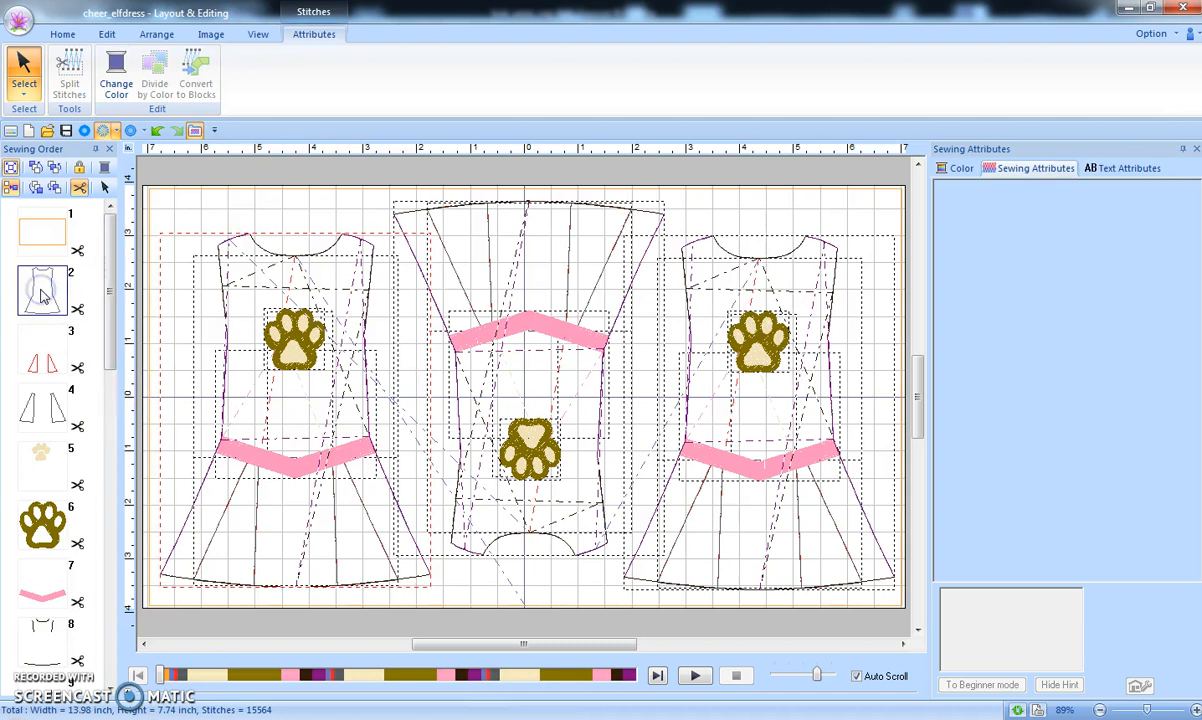
{"action": "left_click_drag", "start_coordinate": [110, 358], "coordinate": [108, 473]}
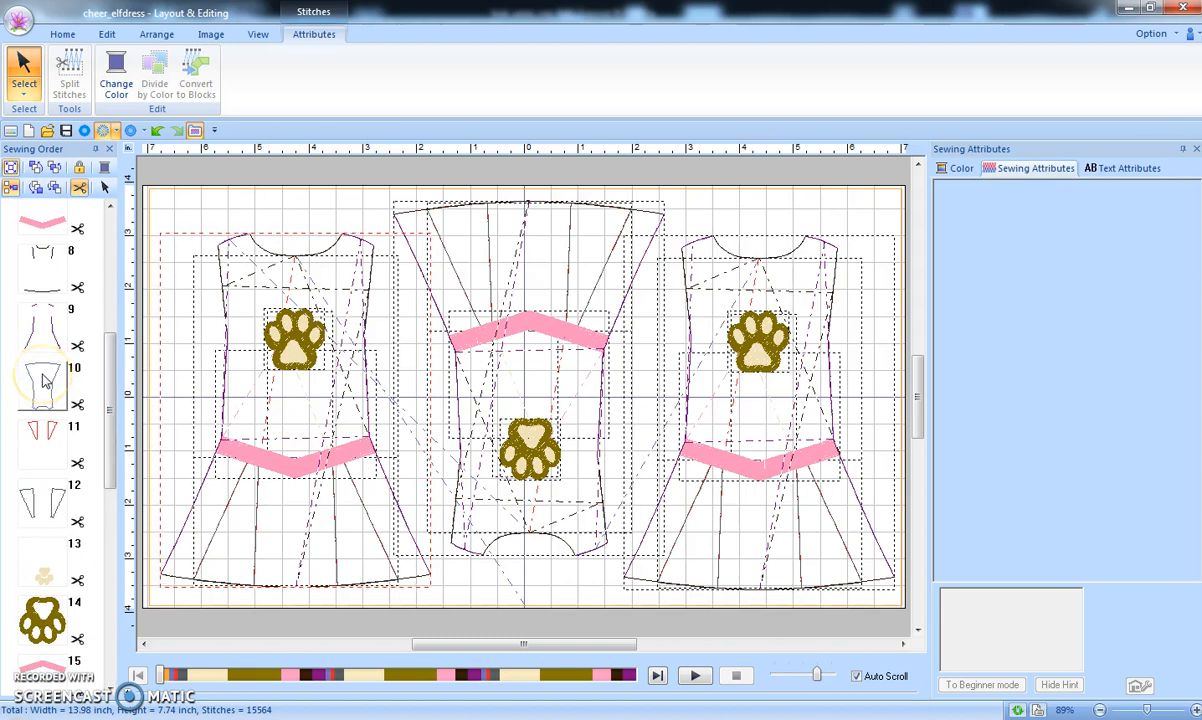
{"action": "left_click", "coordinate": [112, 520]}
{"action": "left_click", "coordinate": [36, 597]}
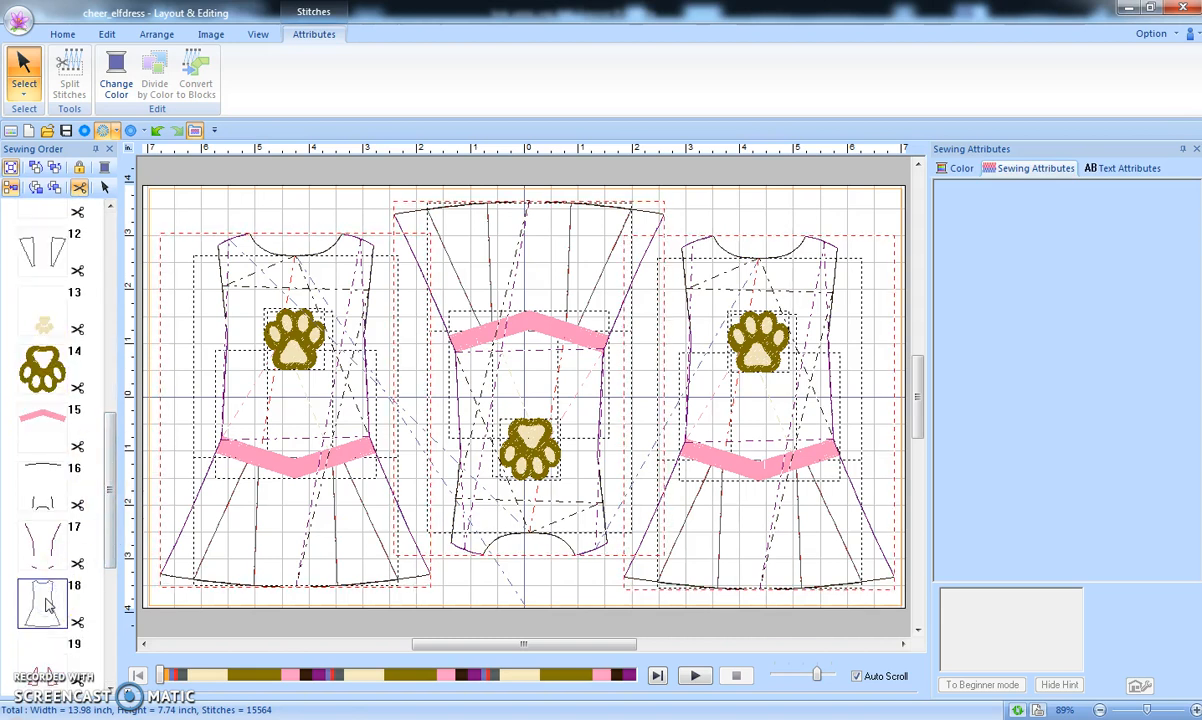
{"action": "left_click", "coordinate": [105, 188]}
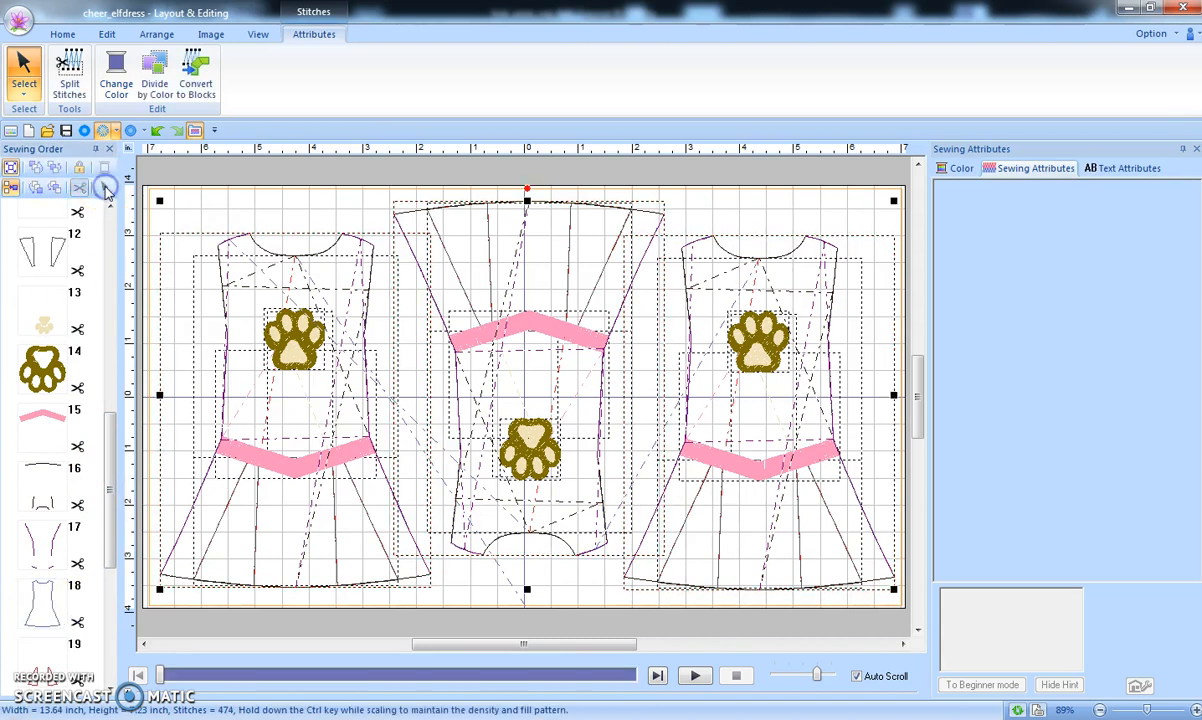
{"action": "key", "text": "Delete"}
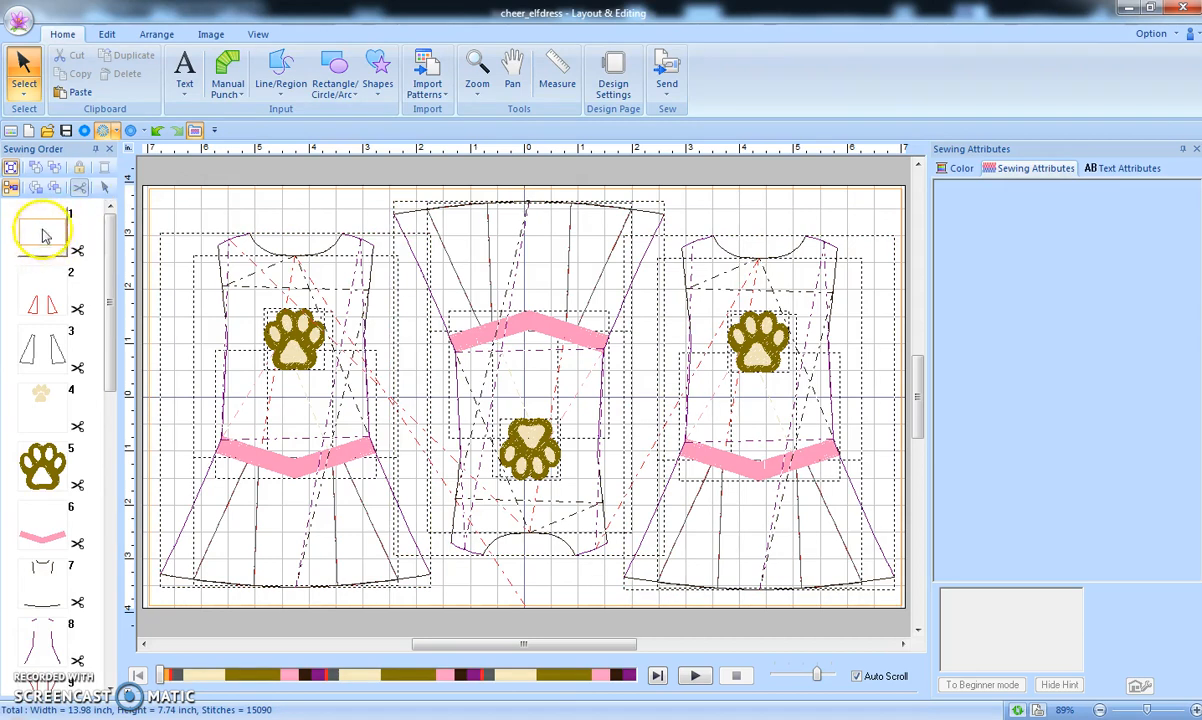
Step: Reorder the upside-down middle dress's color sections so each sews directly after the left dress's section of the same color
{"action": "left_click_drag", "start_coordinate": [112, 314], "coordinate": [109, 336]}
{"action": "left_click_drag", "start_coordinate": [48, 583], "coordinate": [55, 300]}
{"action": "left_click_drag", "start_coordinate": [55, 660], "coordinate": [108, 350]}
{"action": "left_click_drag", "start_coordinate": [48, 620], "coordinate": [56, 368]}
{"action": "left_click", "coordinate": [43, 638]}
{"action": "left_click_drag", "start_coordinate": [43, 638], "coordinate": [42, 402]}
{"action": "left_click_drag", "start_coordinate": [44, 640], "coordinate": [55, 462]}
{"action": "left_click_drag", "start_coordinate": [50, 648], "coordinate": [46, 540]}
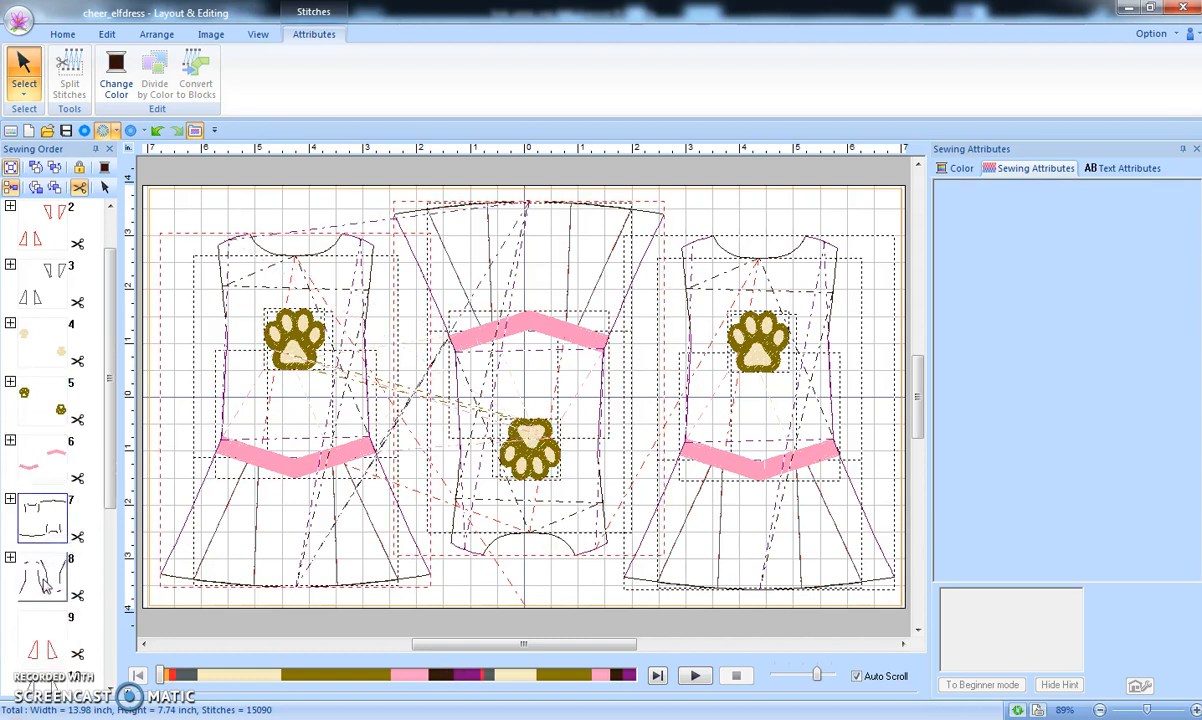
Step: Reorder the right dress's sections, from the red skirt pieces through the pink band, to sew with the matching colors of the other dresses
{"action": "left_click", "coordinate": [41, 640]}
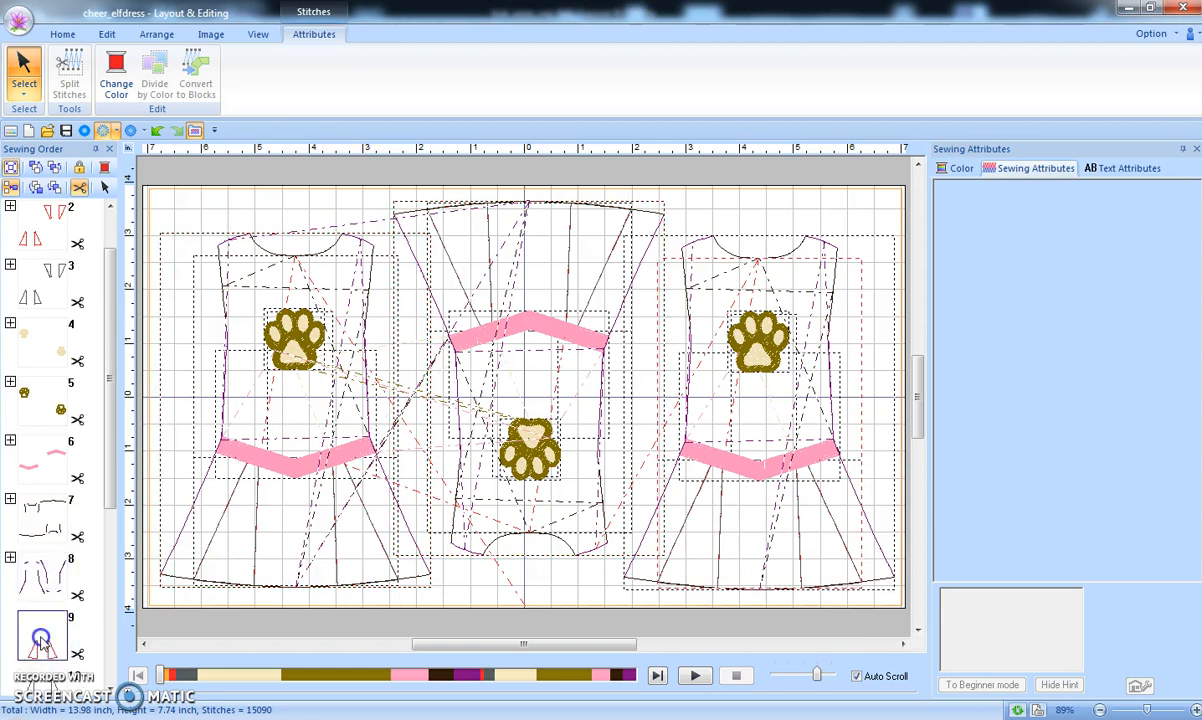
{"action": "left_click_drag", "start_coordinate": [42, 642], "coordinate": [45, 265]}
{"action": "left_click_drag", "start_coordinate": [50, 643], "coordinate": [47, 312]}
{"action": "left_click_drag", "start_coordinate": [46, 639], "coordinate": [45, 372]}
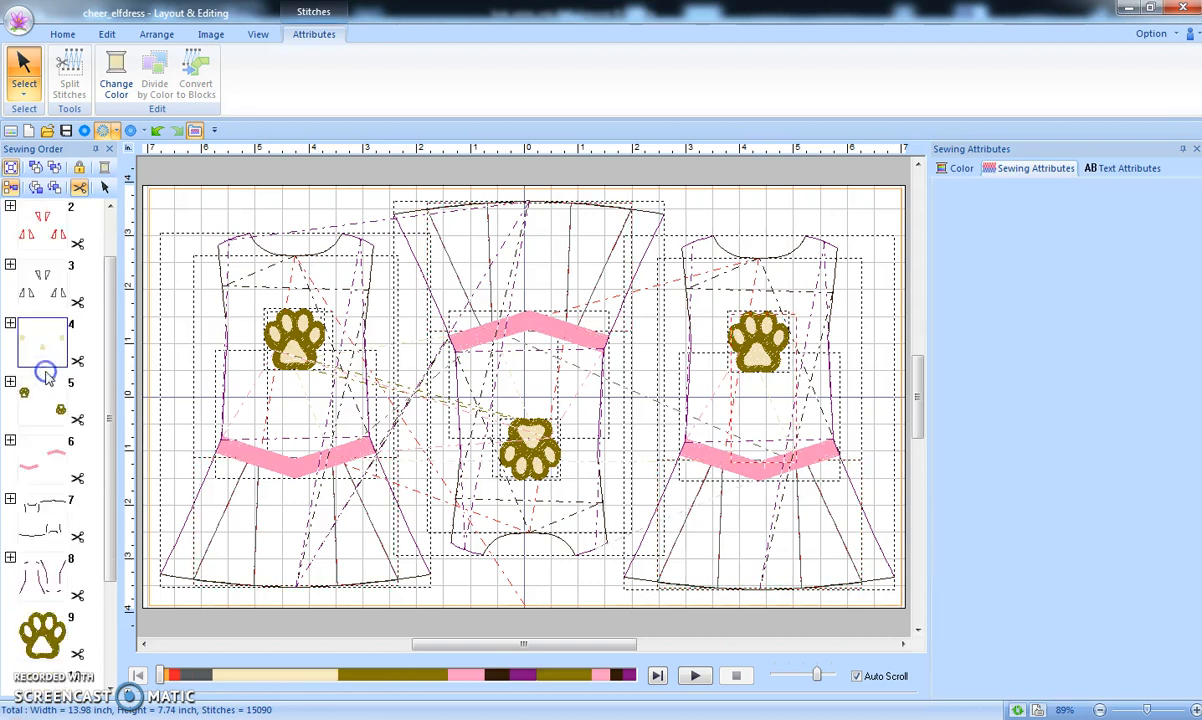
{"action": "mouse_move", "coordinate": [48, 643]}
{"action": "left_mouse_down"}
{"action": "mouse_move", "coordinate": [46, 429]}
{"action": "mouse_move", "coordinate": [57, 655]}
{"action": "left_mouse_up"}
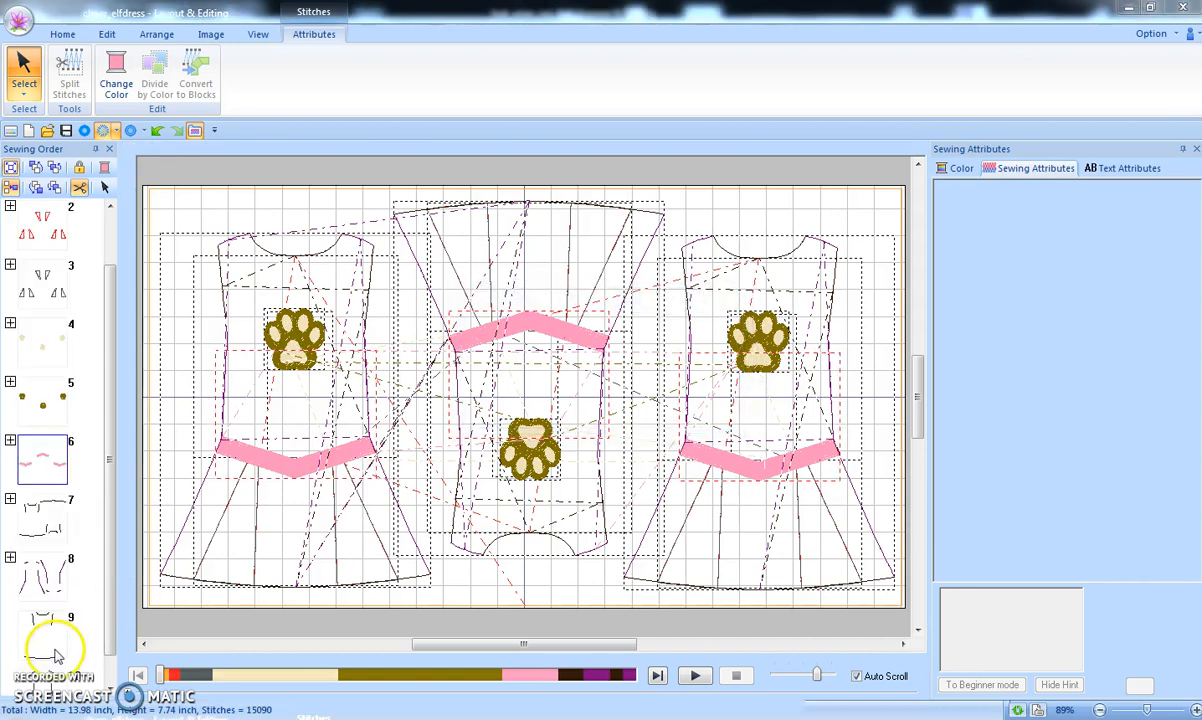